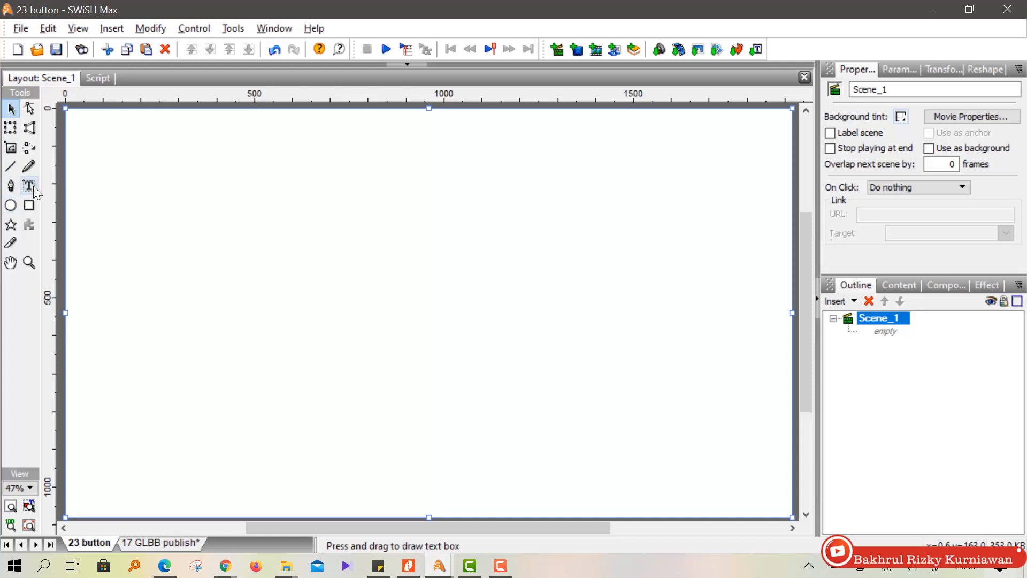
Add a text object in the Webdings font near the stage's upper-right area containing the right-pointing triangle symbol.
{"action": "left_click", "coordinate": [32, 186]}
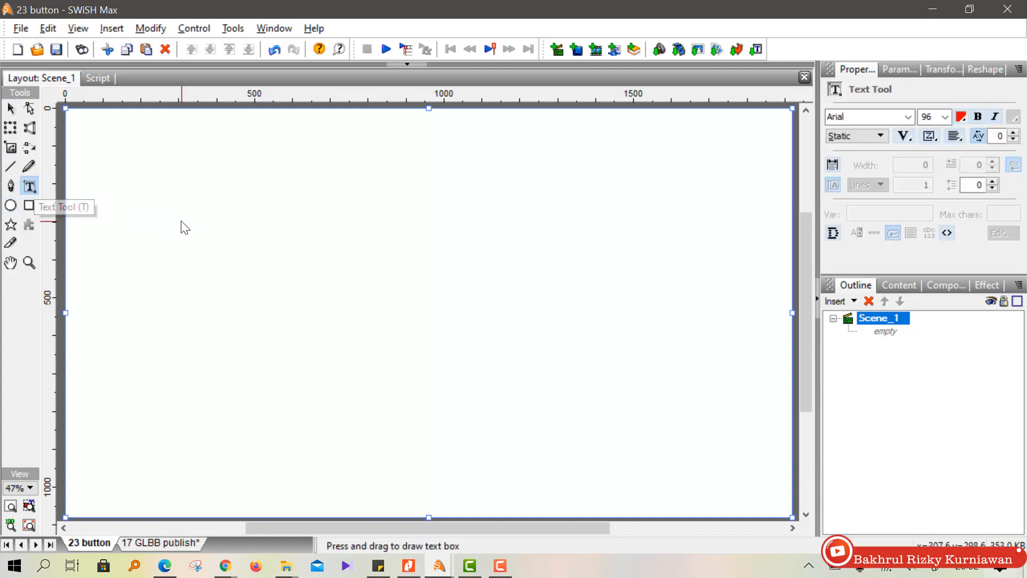
{"action": "left_click", "coordinate": [871, 116]}
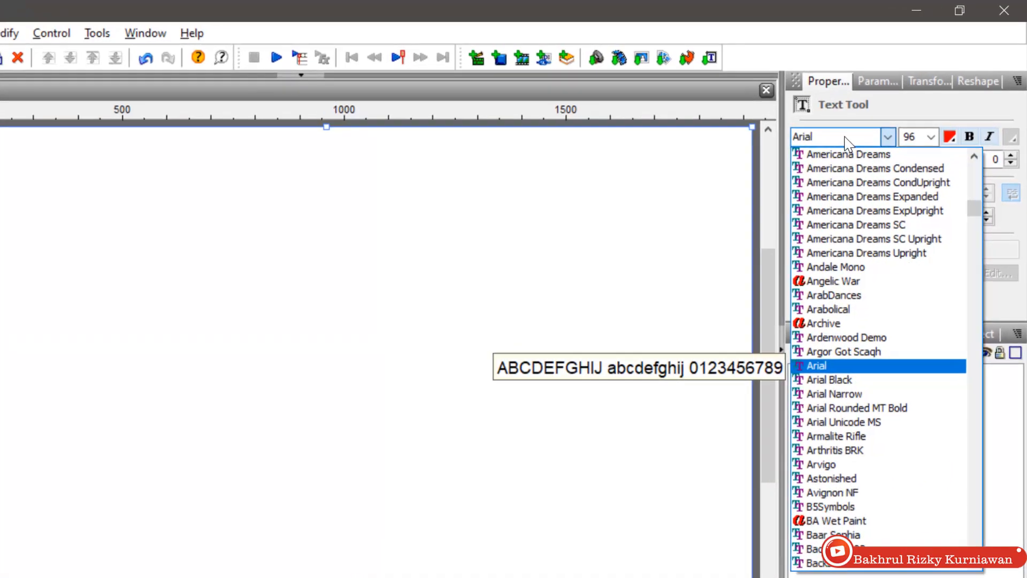
{"action": "key", "text": "w"}
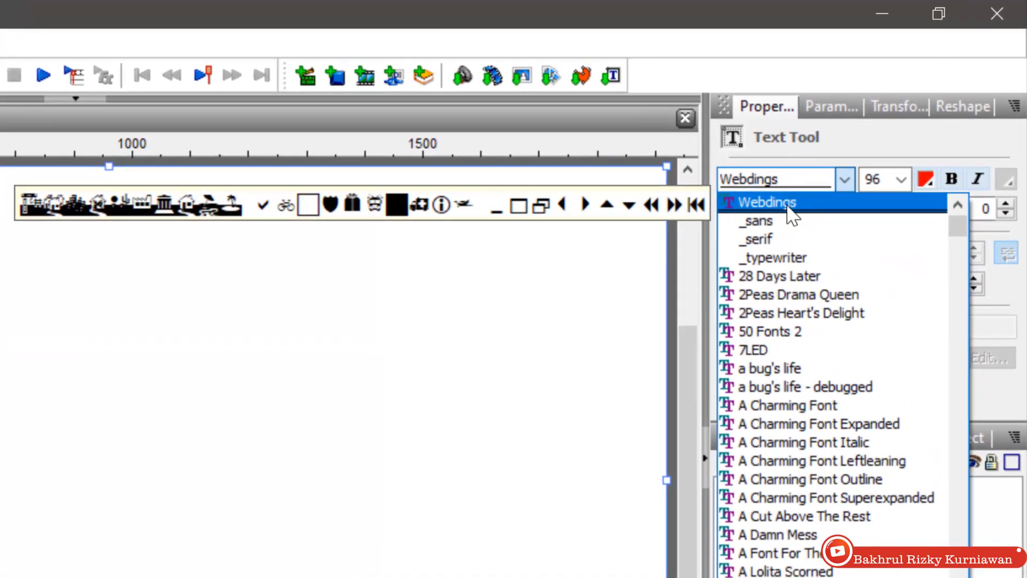
{"action": "left_click", "coordinate": [791, 212]}
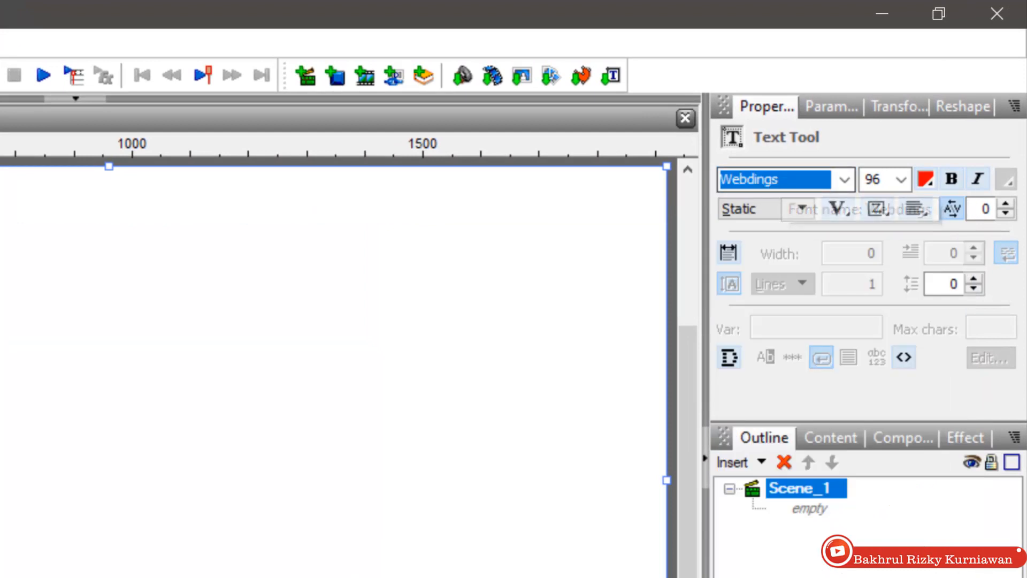
{"action": "left_click", "coordinate": [480, 261]}
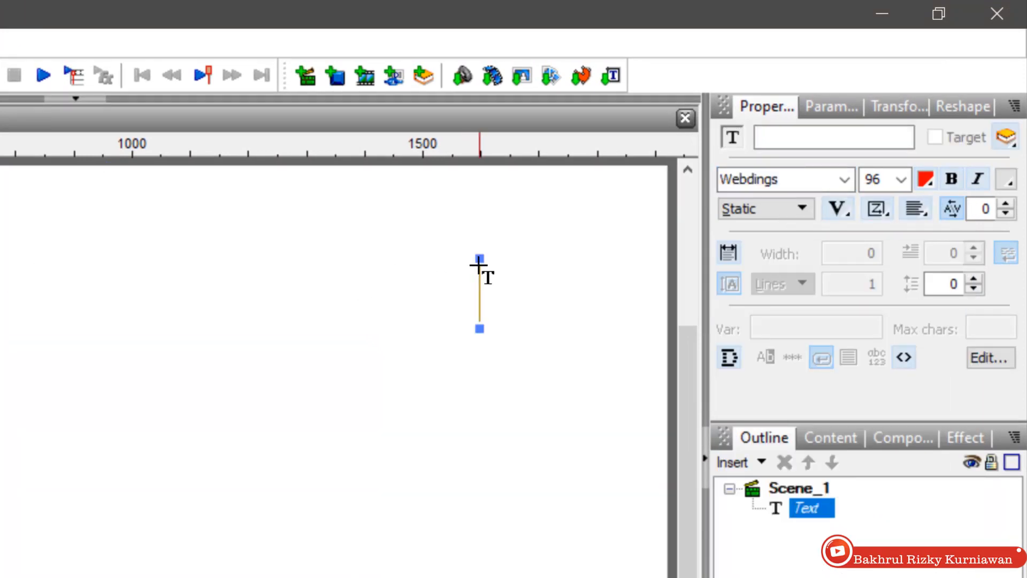
{"action": "left_click", "coordinate": [1007, 183]}
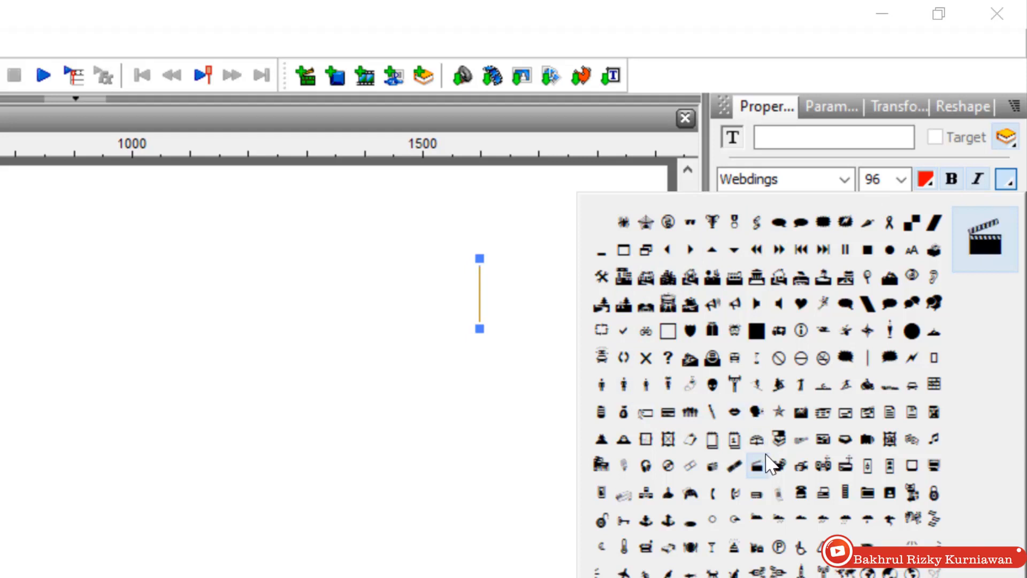
{"action": "left_click", "coordinate": [690, 249]}
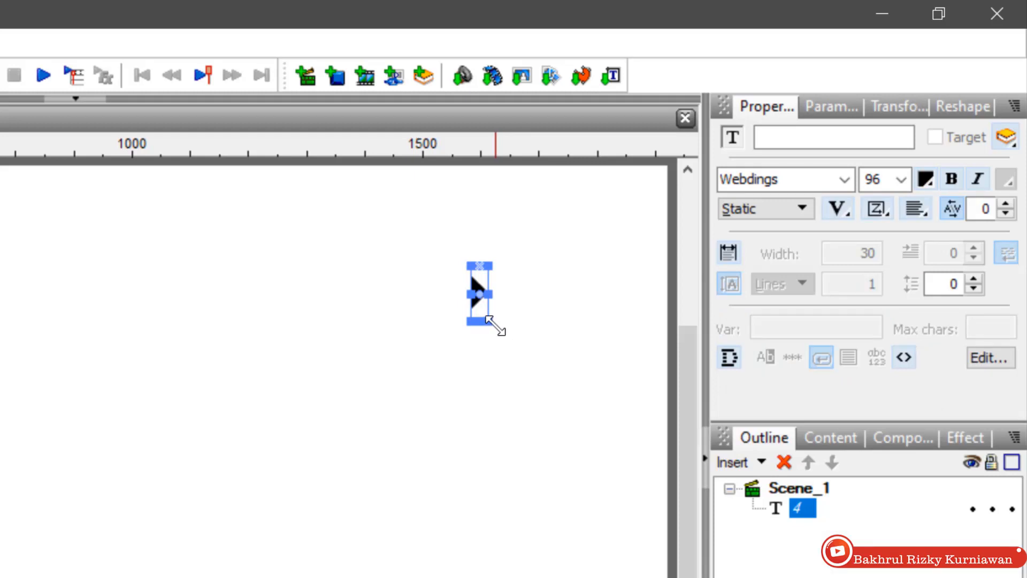
Enlarge the triangle symbol to a width of about 68.5.
{"action": "left_click_drag", "start_coordinate": [496, 327], "coordinate": [572, 348]}
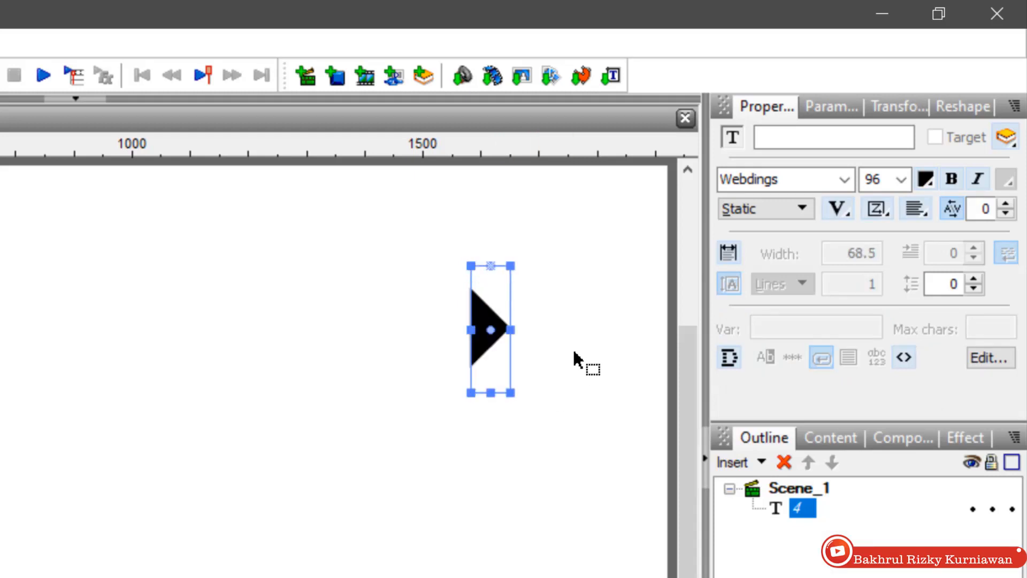
{"action": "left_click", "coordinate": [573, 348]}
{"action": "left_click", "coordinate": [487, 330]}
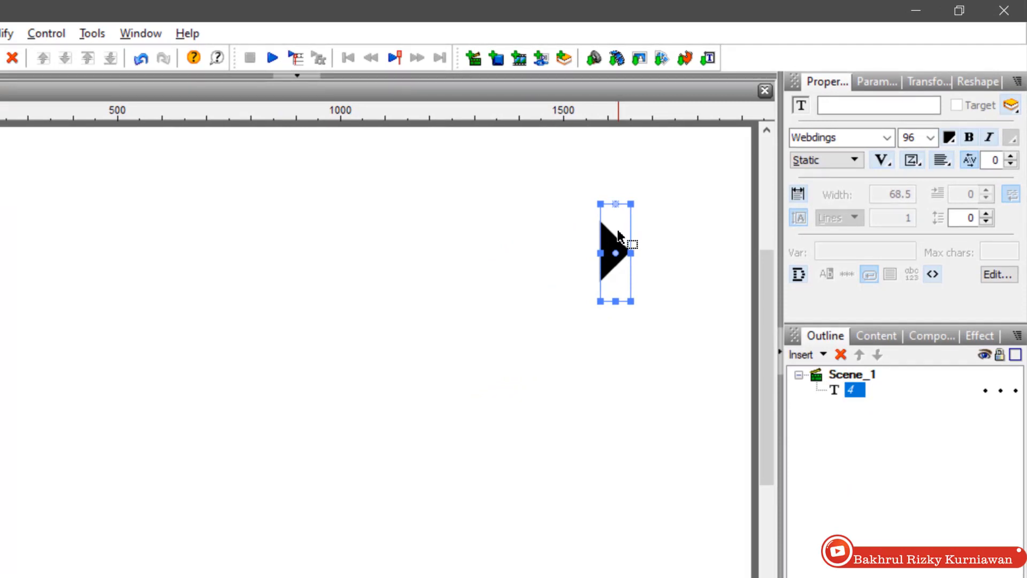
Group the triangle as a button and give it separate over, down and hit states.
{"action": "right_click", "coordinate": [610, 237]}
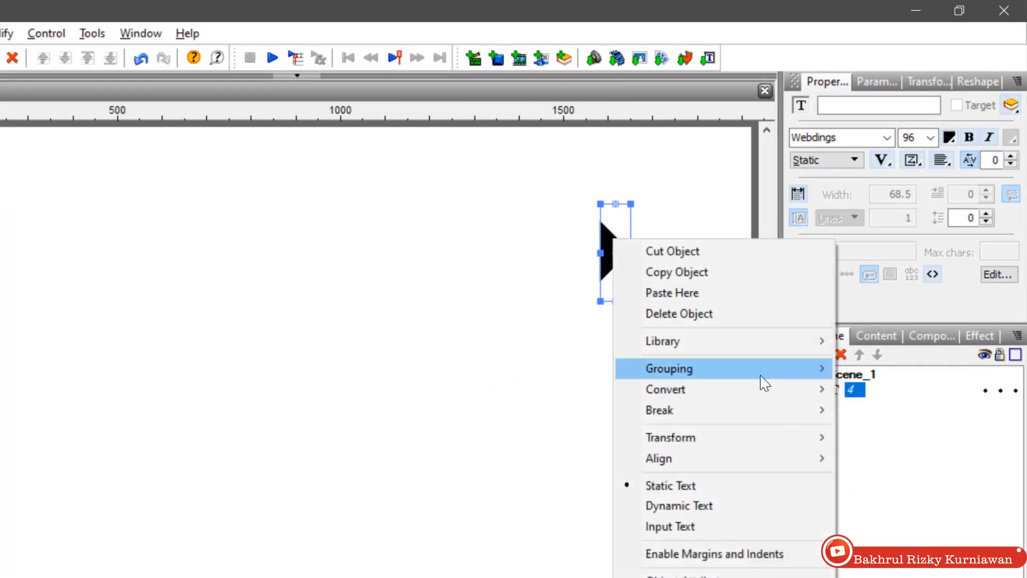
{"action": "mouse_move", "coordinate": [762, 381]}
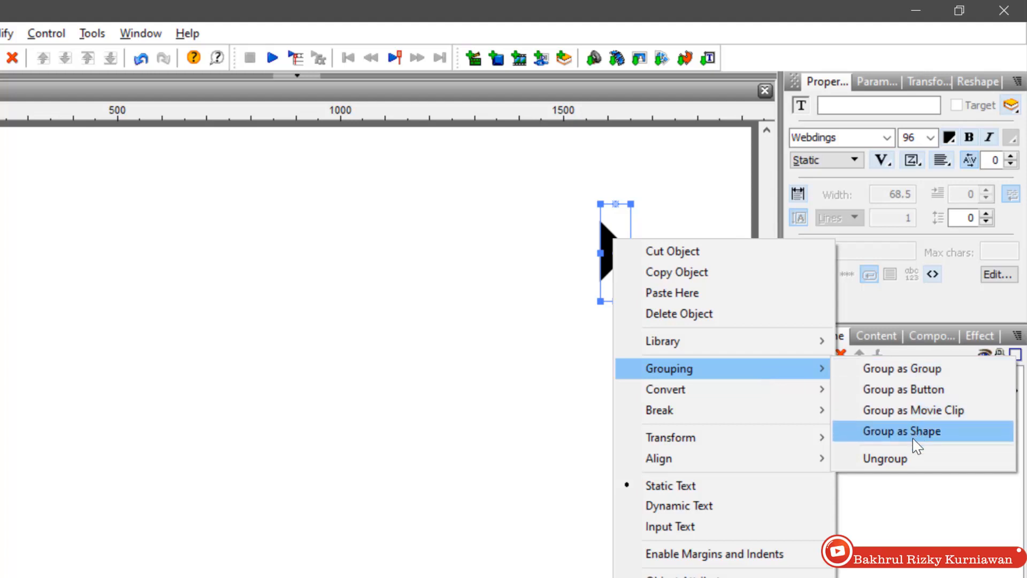
{"action": "left_click", "coordinate": [918, 397]}
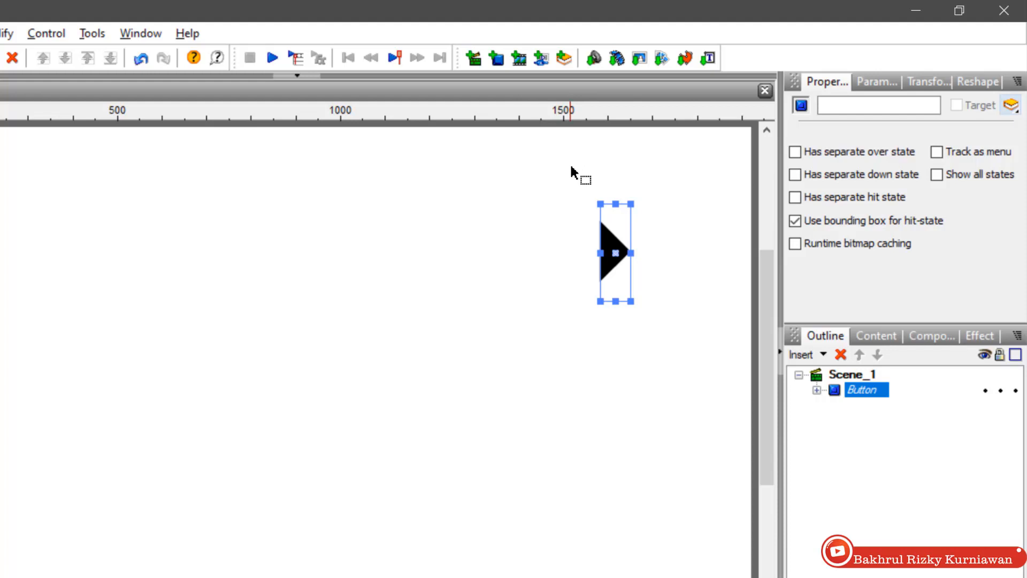
{"action": "left_click", "coordinate": [864, 154]}
{"action": "left_click", "coordinate": [863, 176]}
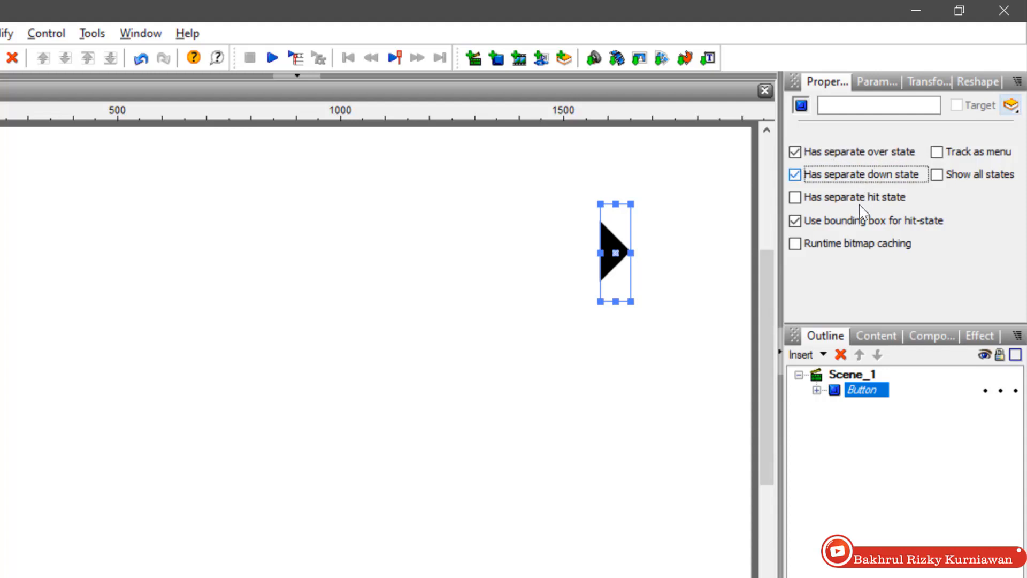
{"action": "left_click", "coordinate": [858, 202]}
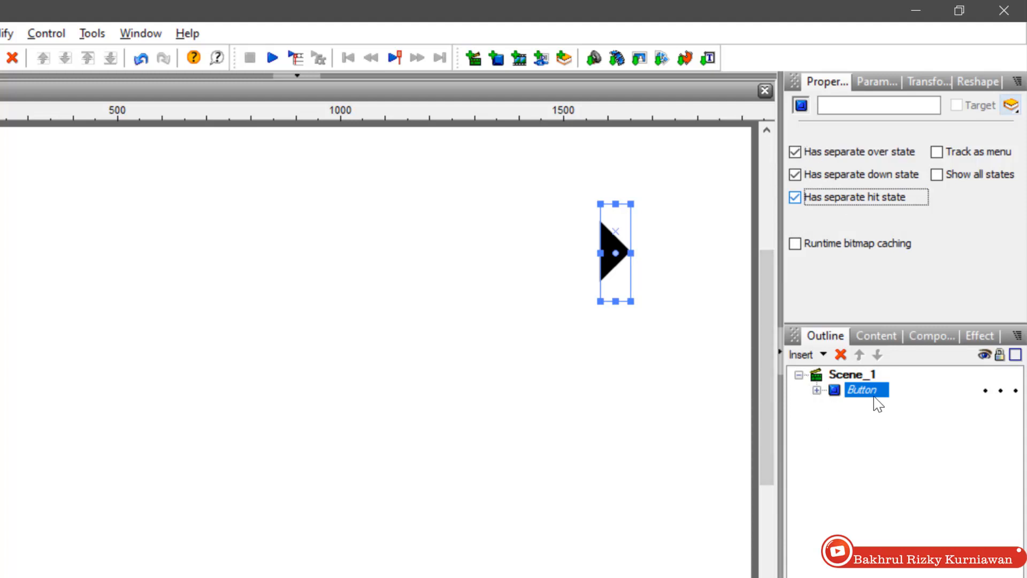
Colour the triangle in the button's Over State yellow and enlarge it to a width of about 90.
{"action": "left_click", "coordinate": [817, 390]}
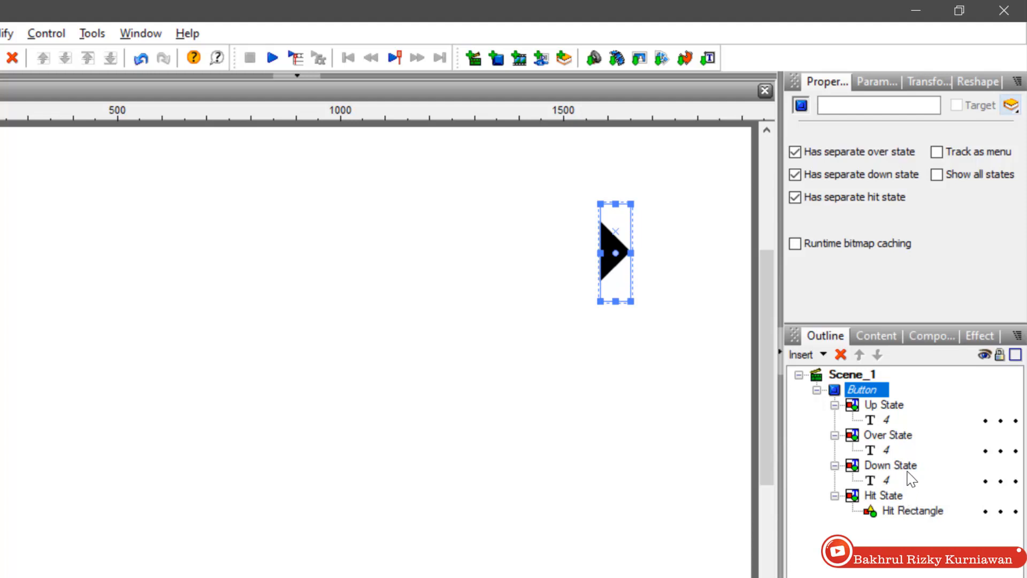
{"action": "left_click", "coordinate": [896, 438]}
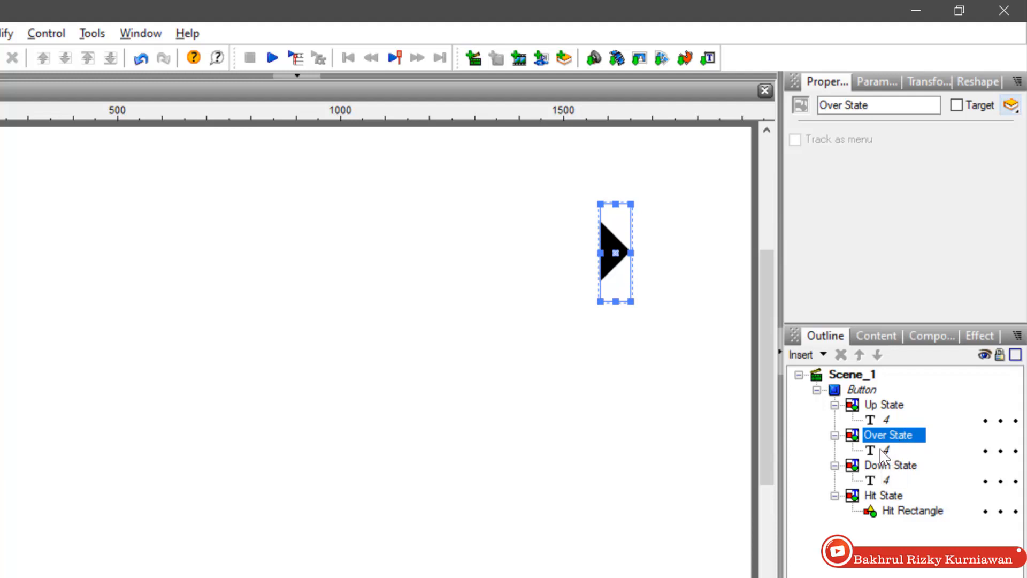
{"action": "left_click", "coordinate": [888, 450]}
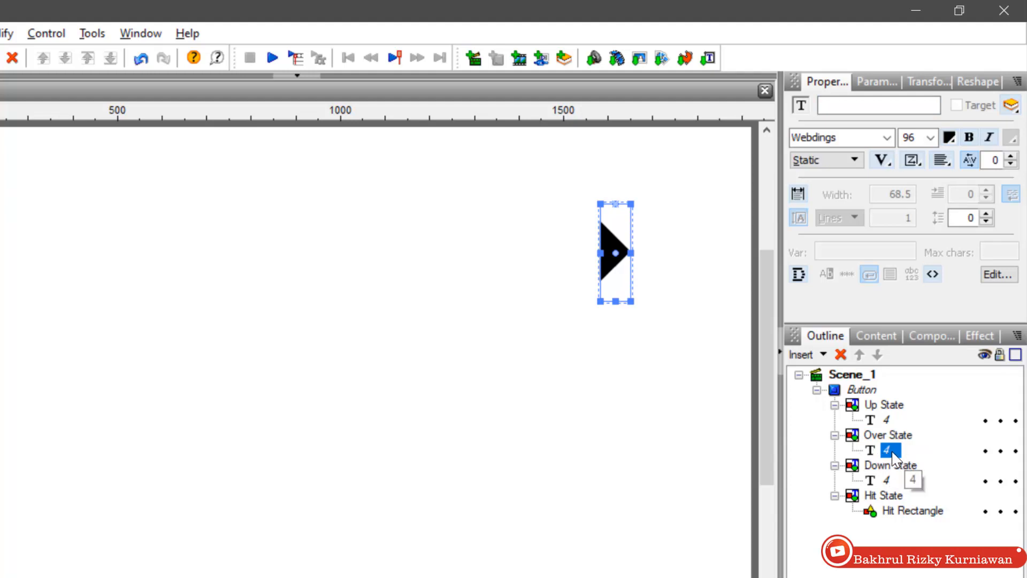
{"action": "left_click", "coordinate": [950, 137]}
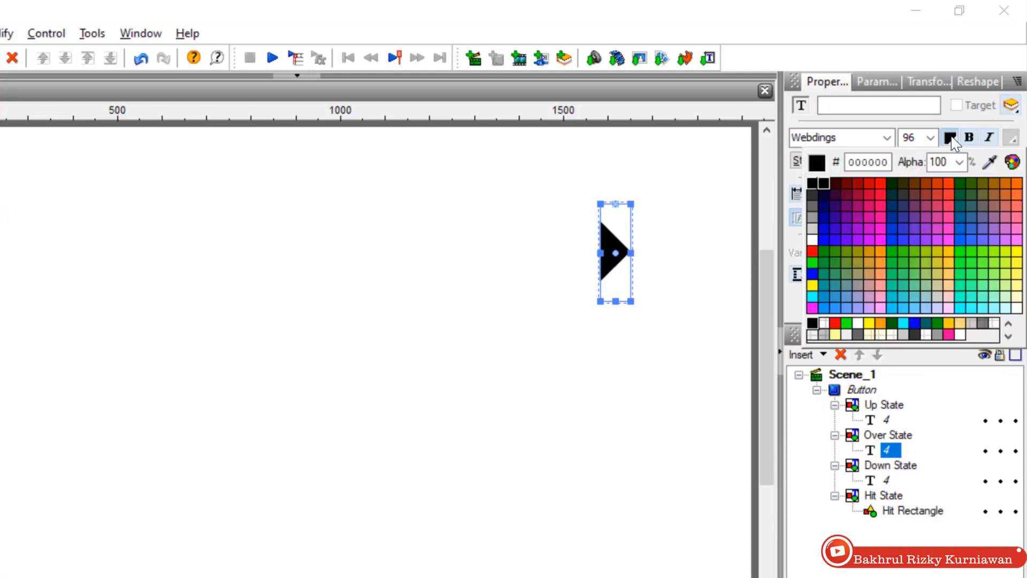
{"action": "left_click", "coordinate": [812, 284]}
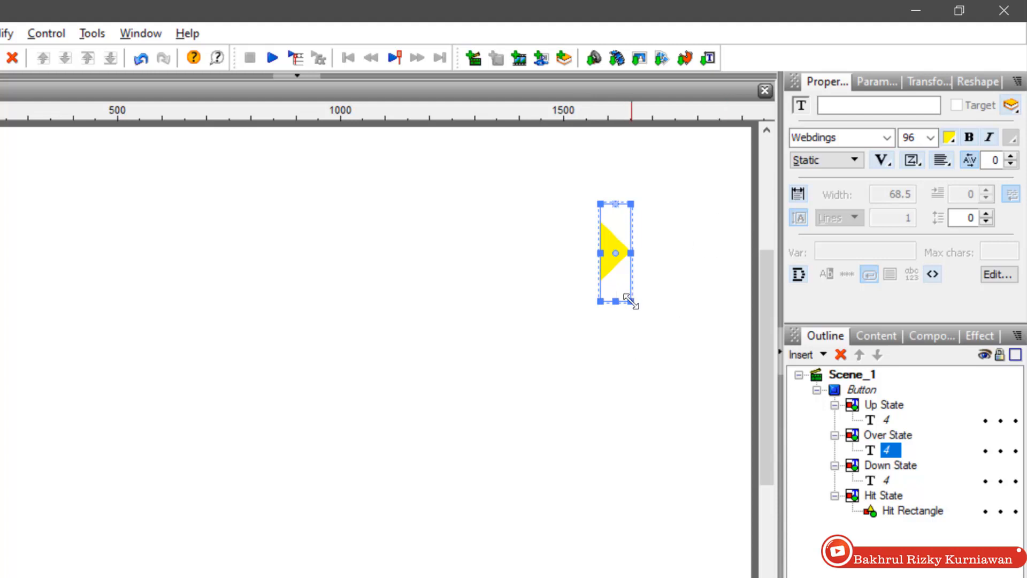
{"action": "left_click_drag", "start_coordinate": [629, 298], "coordinate": [639, 314]}
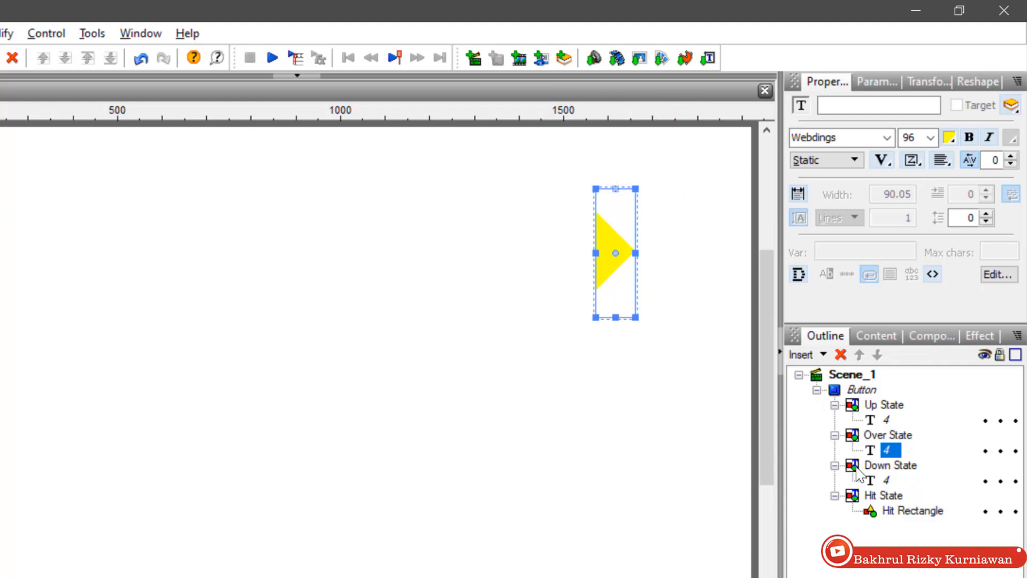
Colour the triangle in the button's Down State red, shrink it to a width of about 48, and collapse the button's states.
{"action": "left_click", "coordinate": [878, 483]}
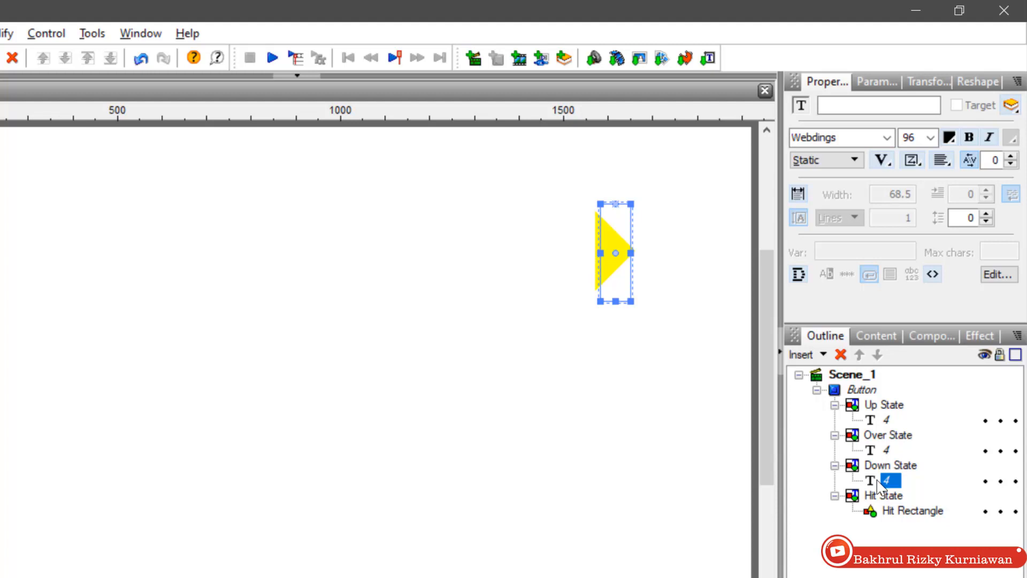
{"action": "left_click", "coordinate": [950, 138]}
{"action": "left_click", "coordinate": [808, 247]}
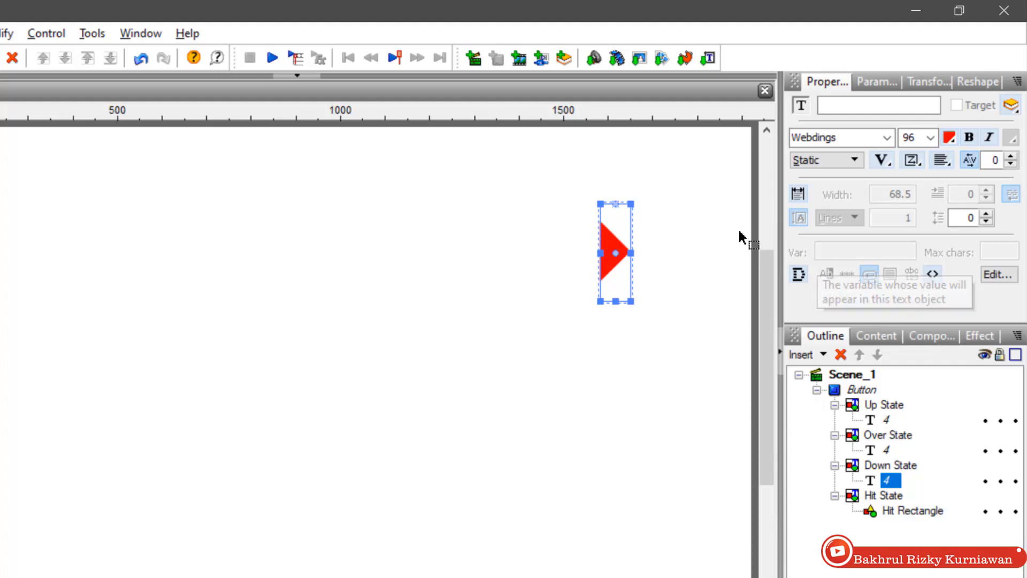
{"action": "left_click_drag", "start_coordinate": [633, 204], "coordinate": [627, 219]}
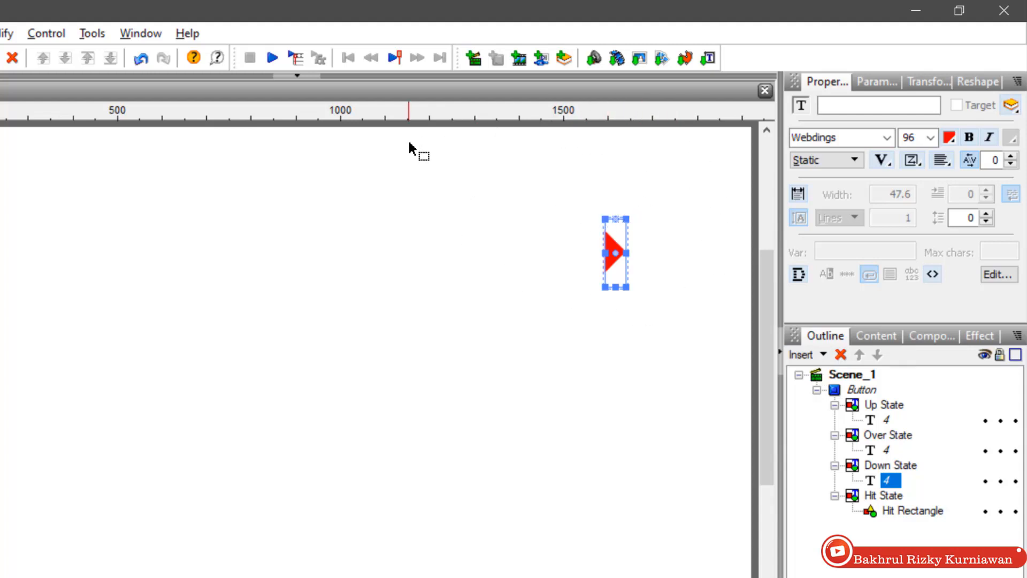
{"action": "left_click", "coordinate": [884, 497]}
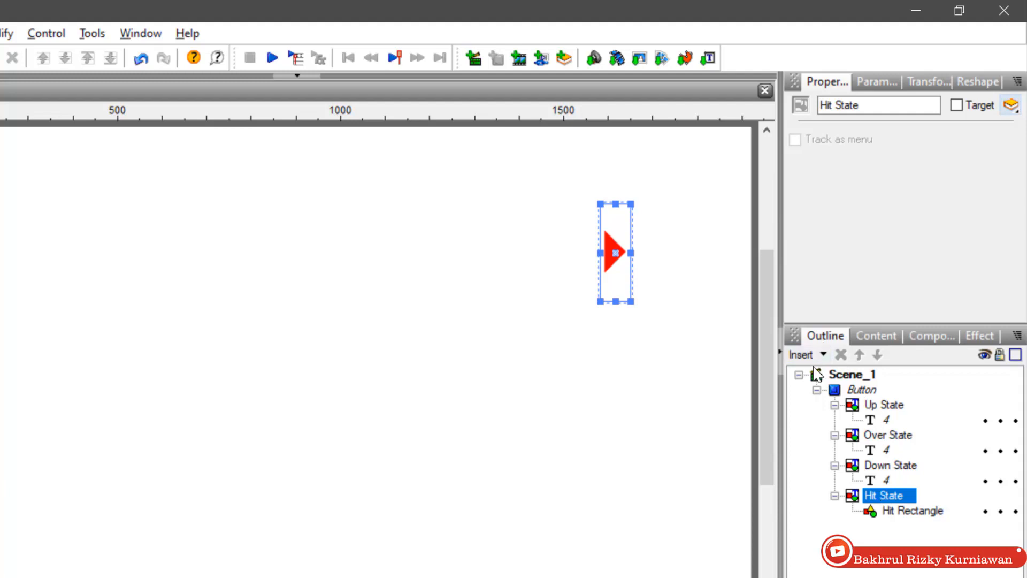
{"action": "left_click", "coordinate": [817, 390]}
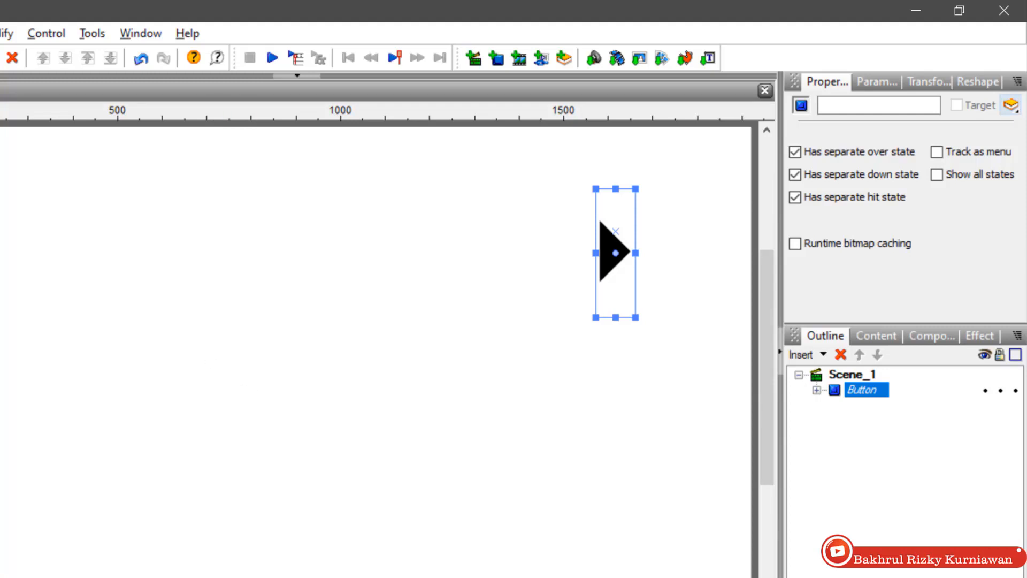
Test the movie as SWF in Flash Player, try the triangle button, and close the player.
{"action": "key", "text": "alt+f"}
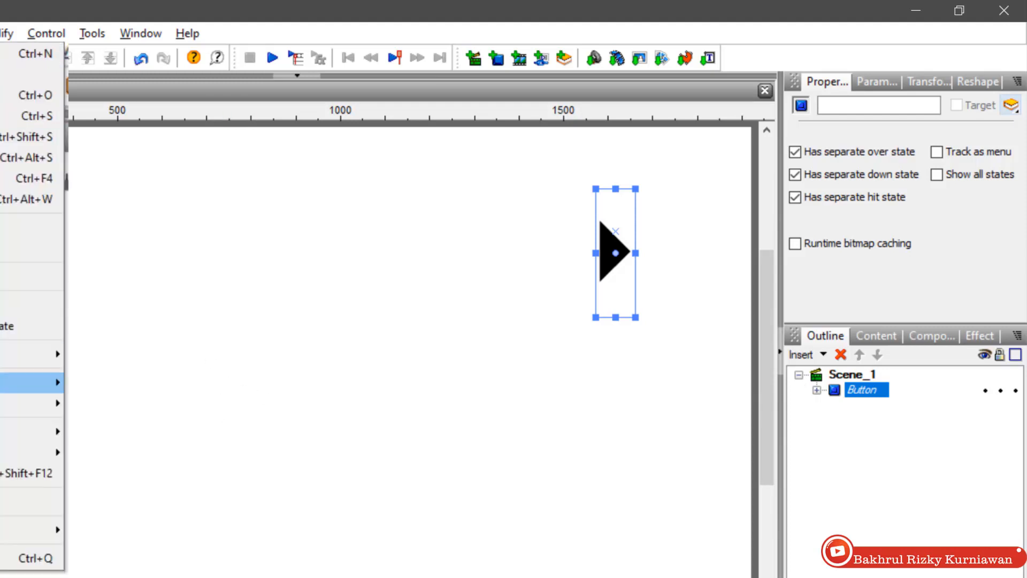
{"action": "mouse_move", "coordinate": [32, 431]}
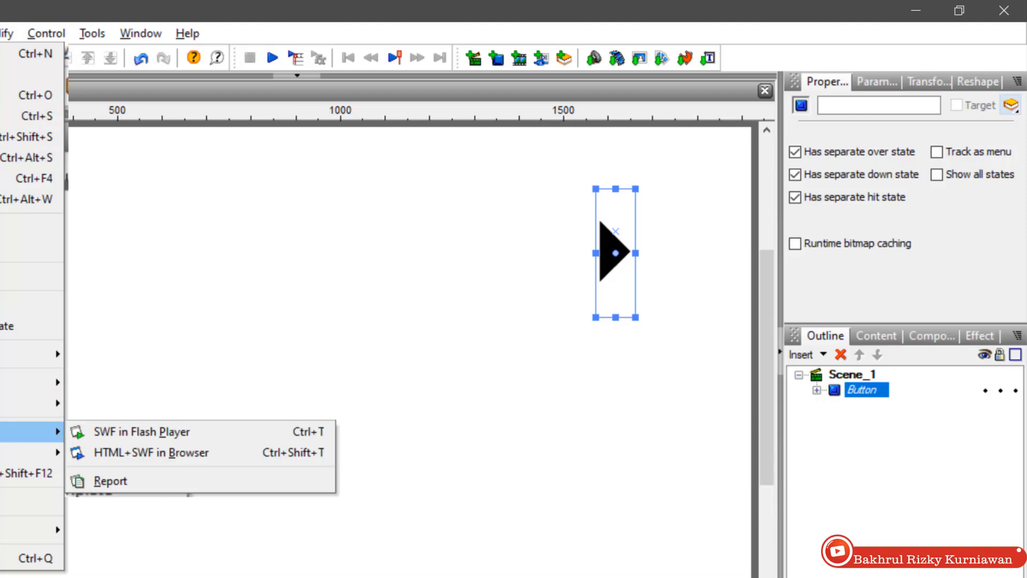
{"action": "left_click", "coordinate": [141, 431]}
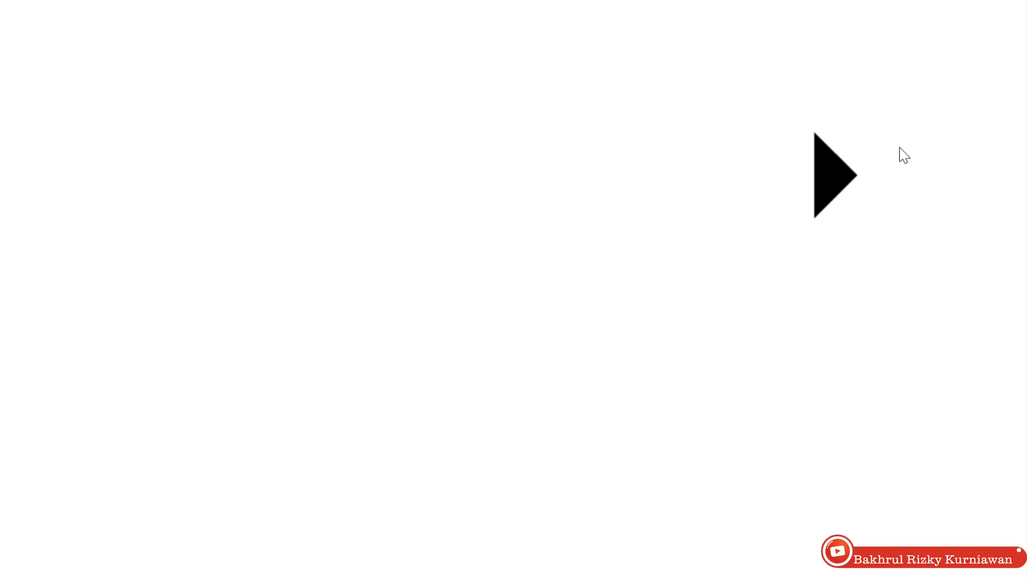
{"action": "left_click", "coordinate": [830, 175]}
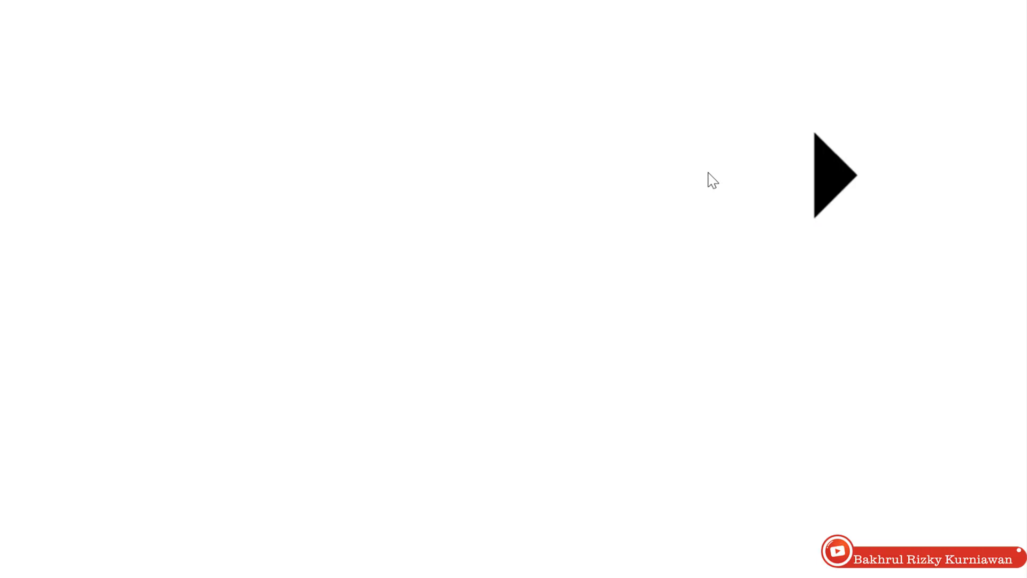
{"action": "key", "text": "Escape"}
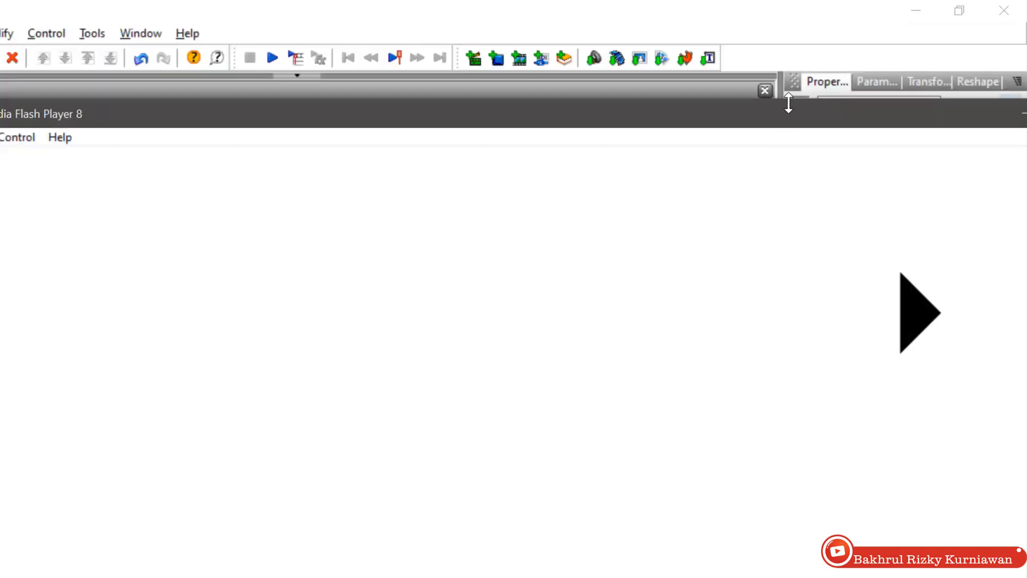
{"action": "left_click_drag", "start_coordinate": [786, 120], "coordinate": [630, 101]}
{"action": "left_click", "coordinate": [955, 93]}
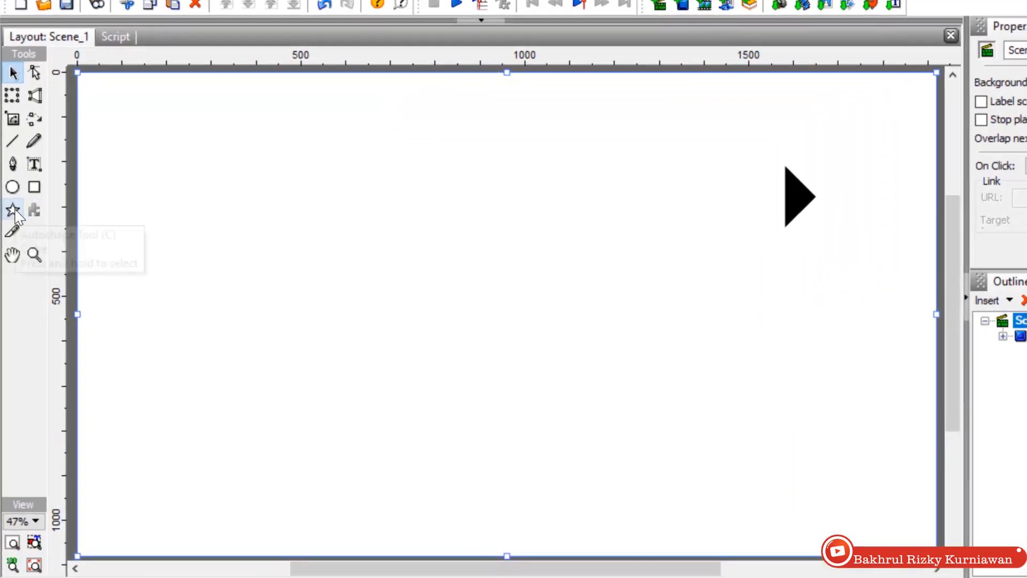
Place a 3D Button_Rounded autoshape about 100 by 100 on the stage, below the triangle button.
{"action": "left_click", "coordinate": [13, 211]}
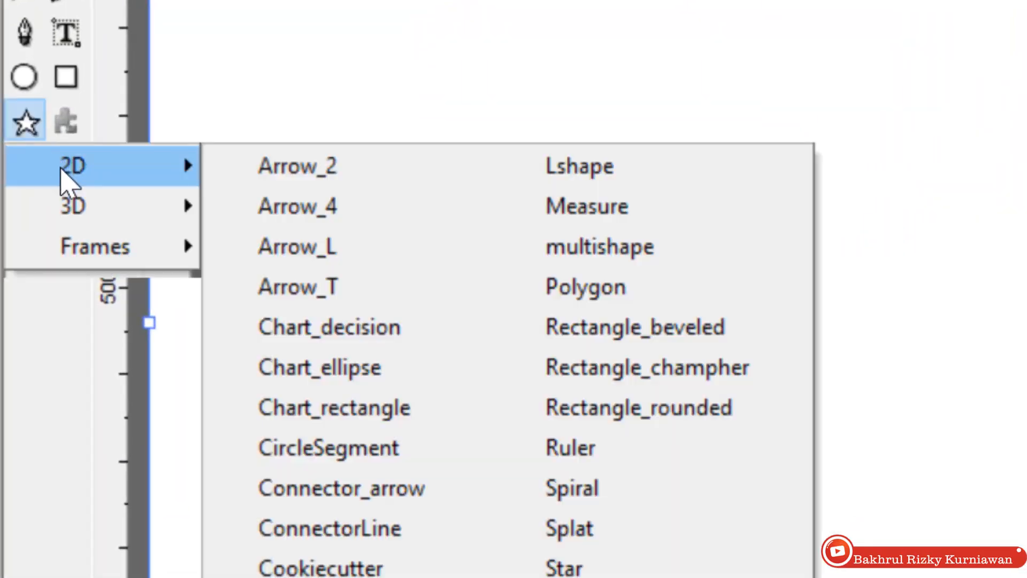
{"action": "mouse_move", "coordinate": [167, 202]}
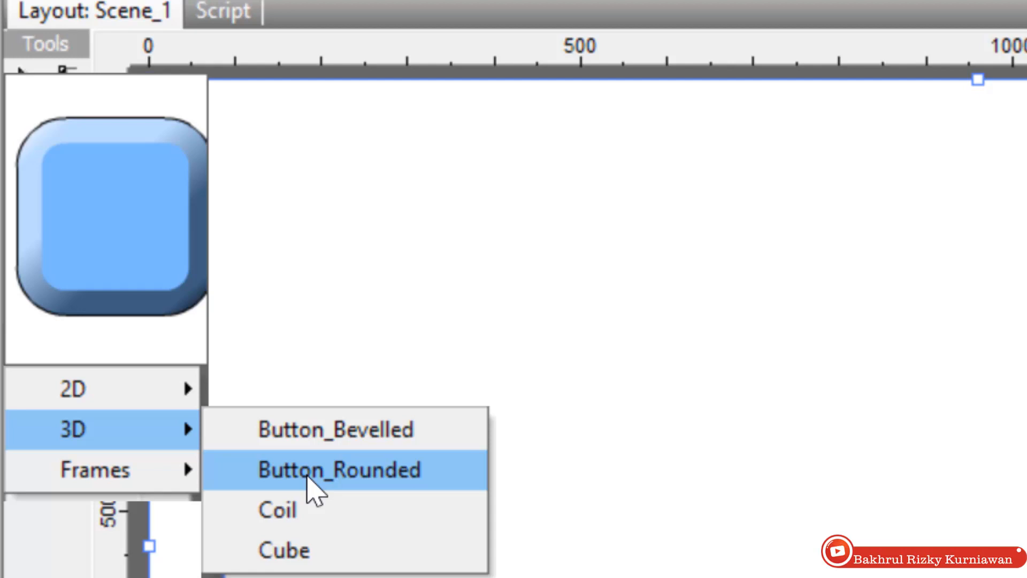
{"action": "left_click", "coordinate": [308, 477]}
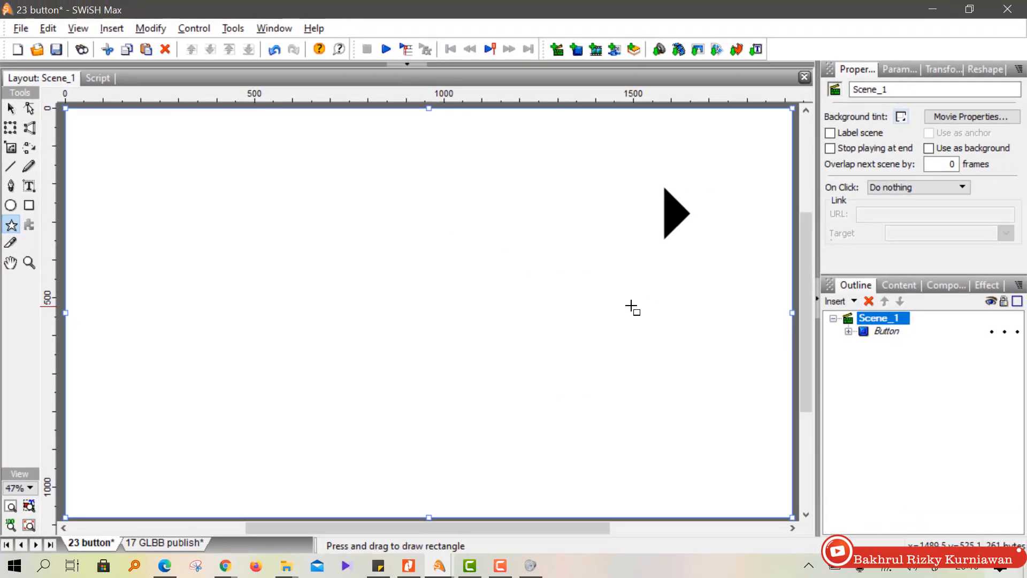
{"action": "left_click", "coordinate": [646, 298]}
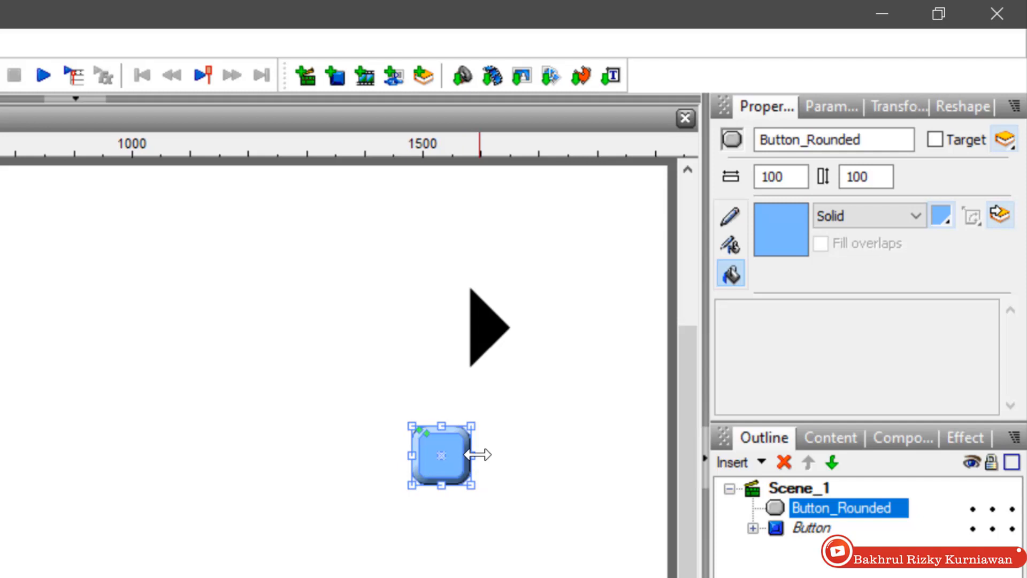
Widen the rounded 3D shape to about 419 by 100 and change its fill colour to green.
{"action": "left_click_drag", "start_coordinate": [478, 455], "coordinate": [562, 468]}
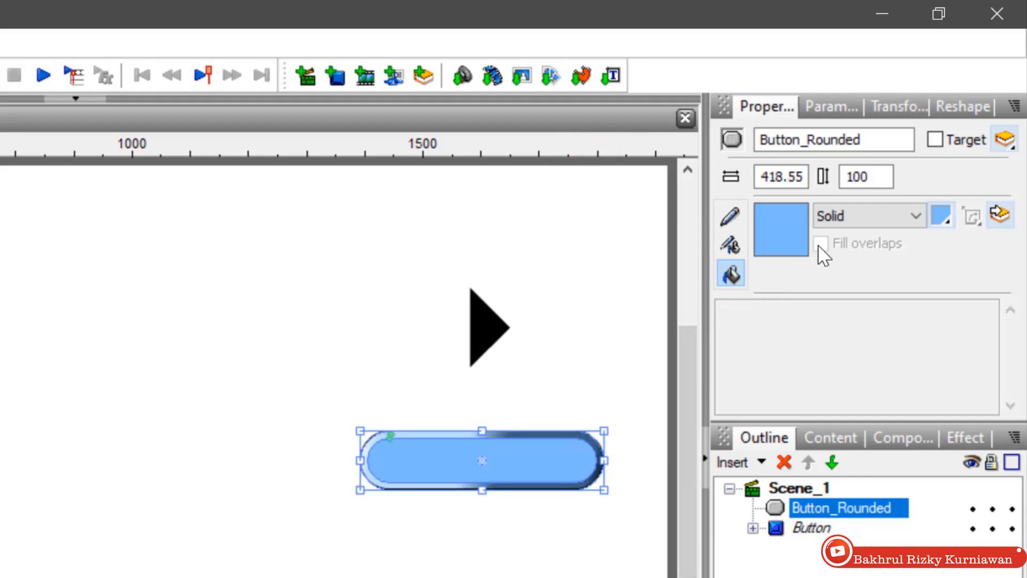
{"action": "left_click", "coordinate": [942, 216]}
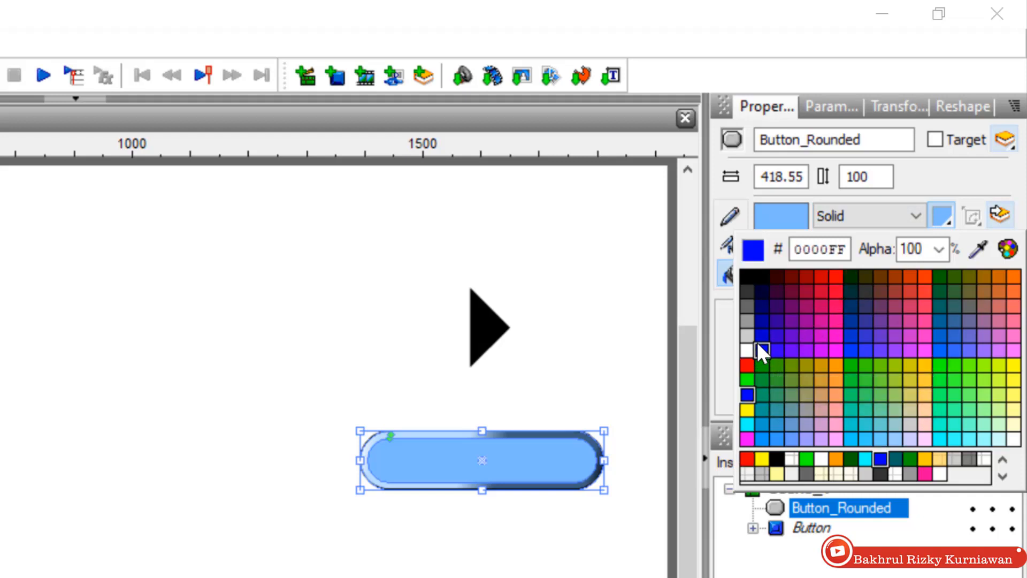
{"action": "left_click", "coordinate": [748, 381]}
{"action": "left_click", "coordinate": [582, 404]}
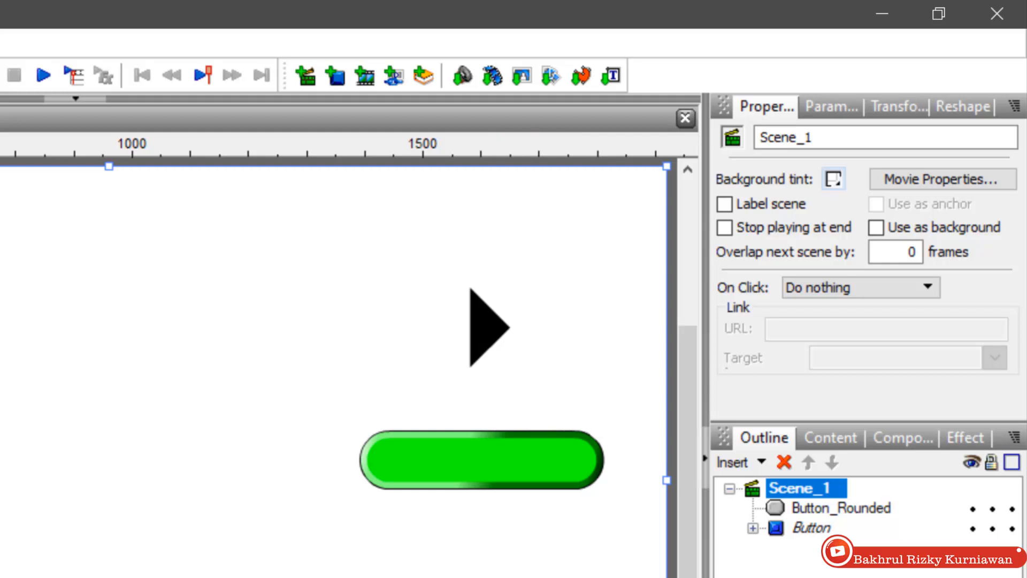
Add the text "Muli" below the green rounded shape and set its font to Trebuchet MS.
{"action": "key", "text": "t"}
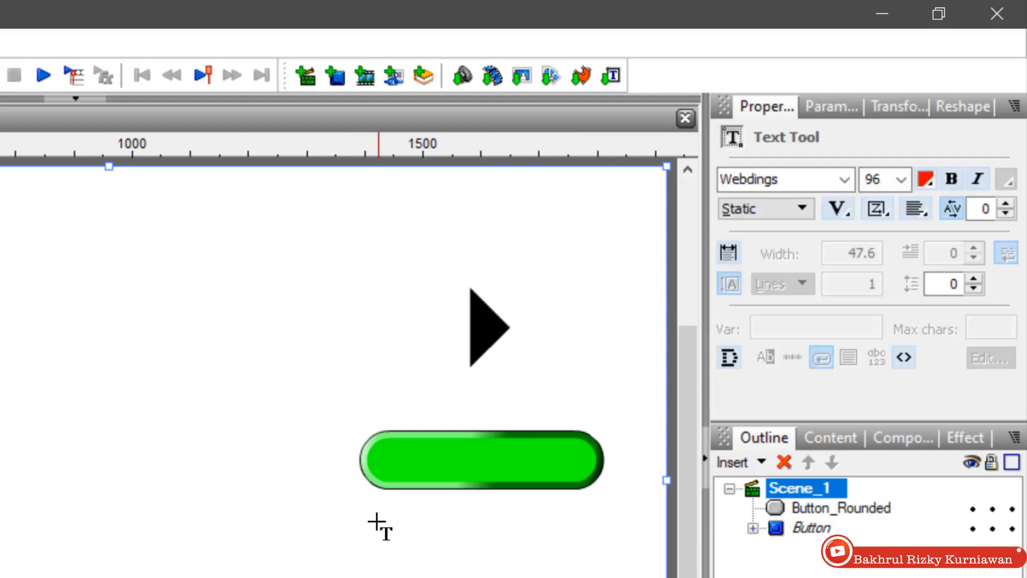
{"action": "left_click", "coordinate": [377, 520]}
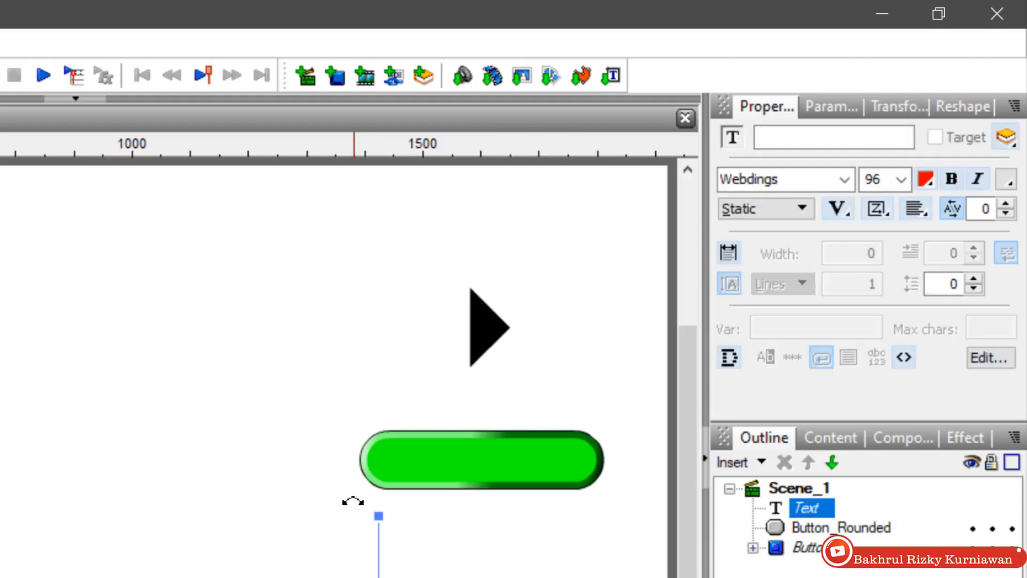
{"action": "type", "text": "Muli"}
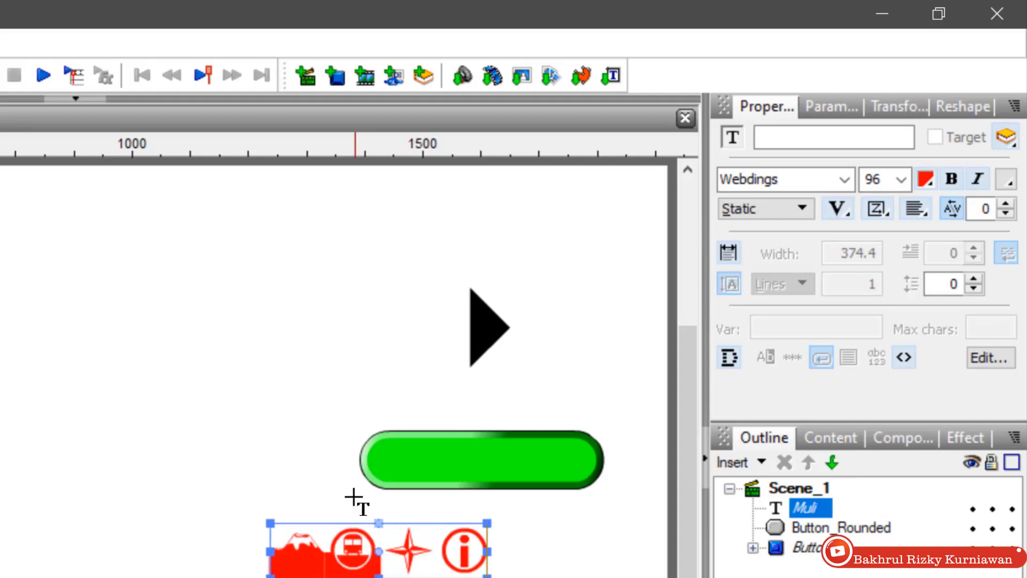
{"action": "key", "text": "ctrl+a"}
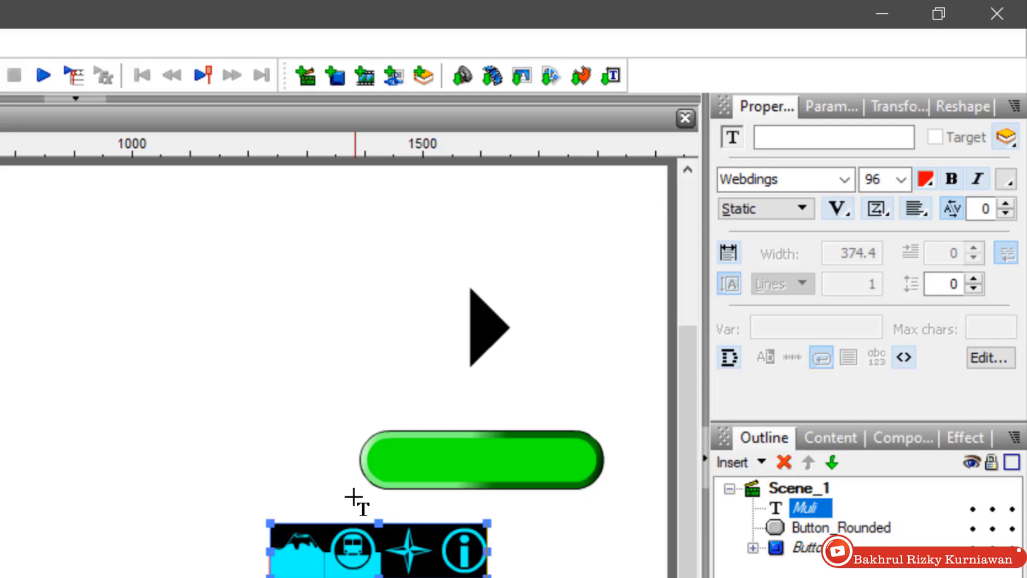
{"action": "left_click", "coordinate": [846, 180]}
{"action": "scroll", "coordinate": [853, 192], "scroll_direction": "up", "scroll_amount": 7}
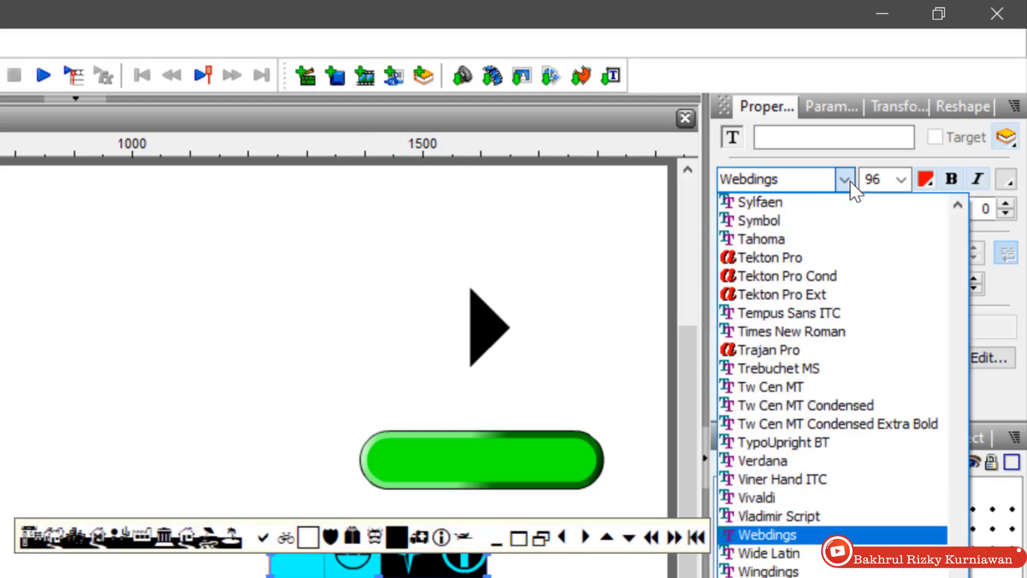
{"action": "left_click", "coordinate": [790, 372]}
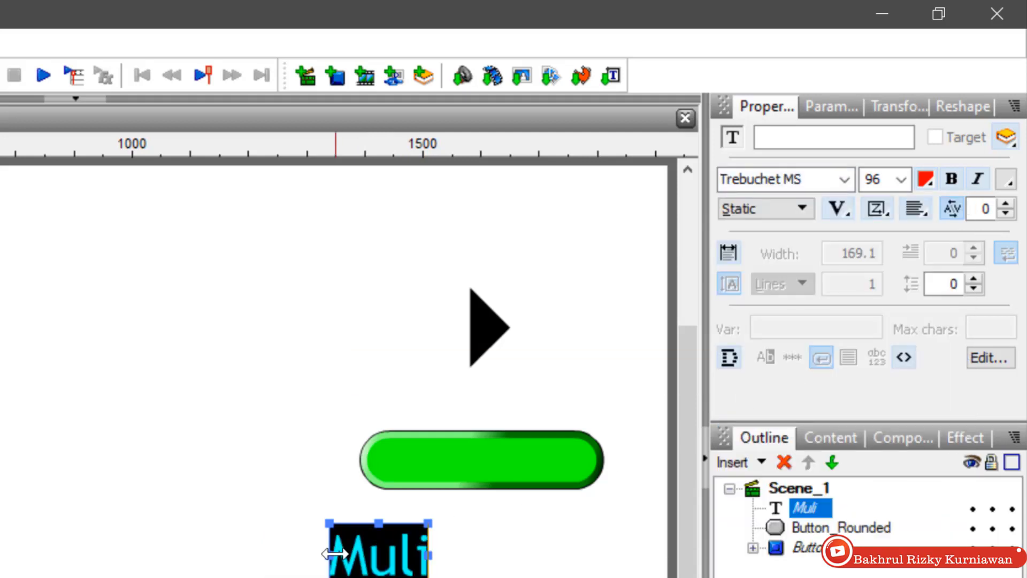
Replace the text below the green shape with "Start".
{"action": "type", "text": "S"}
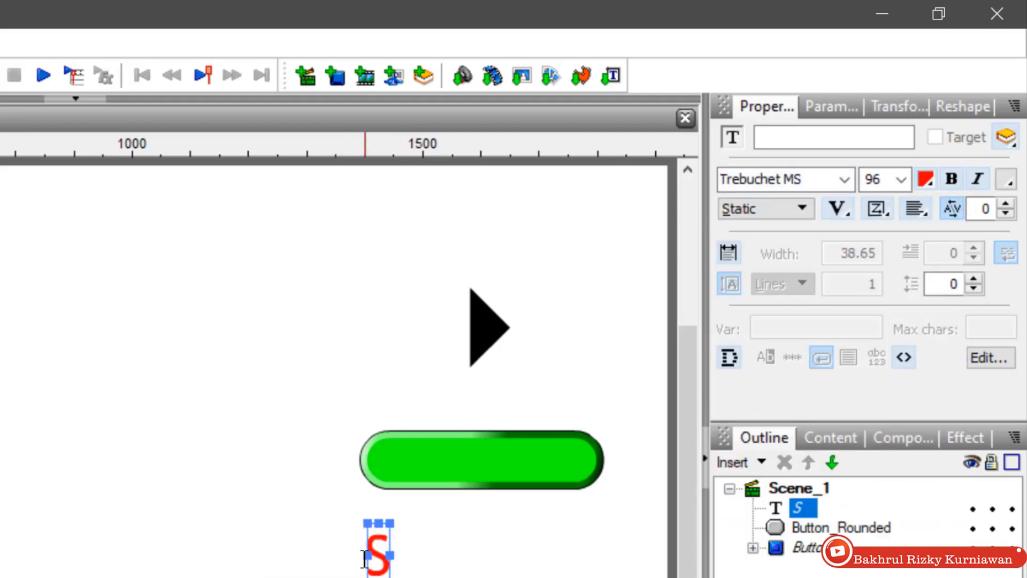
{"action": "type", "text": "taer"}
{"action": "key", "text": "BackSpace"}
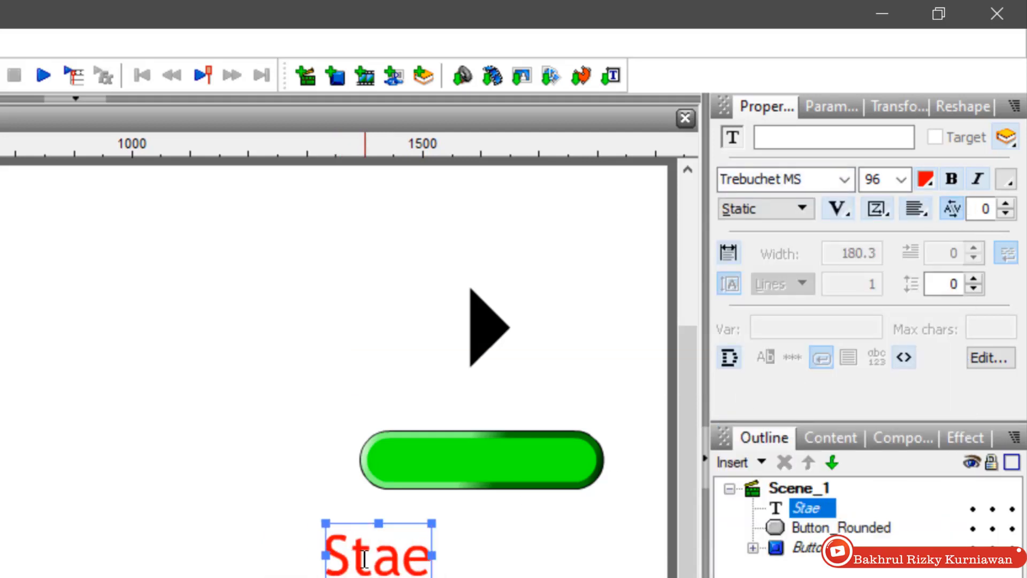
{"action": "key", "text": "BackSpace"}
{"action": "type", "text": "rt"}
{"action": "key", "text": "Escape"}
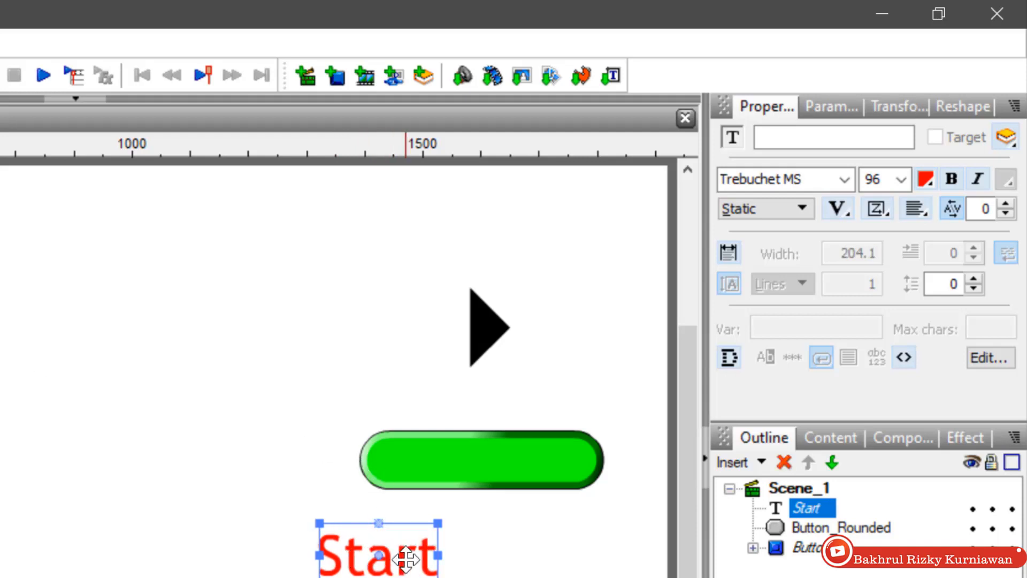
Move the Start text onto the centre of the green rounded shape and set its font size to 72.
{"action": "left_click_drag", "start_coordinate": [402, 551], "coordinate": [511, 457]}
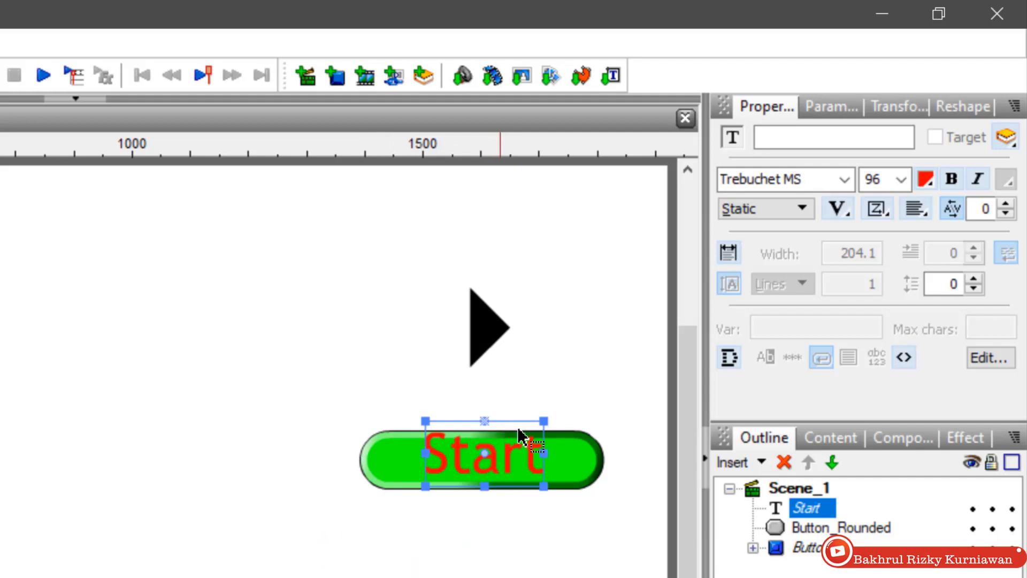
{"action": "left_click", "coordinate": [901, 180]}
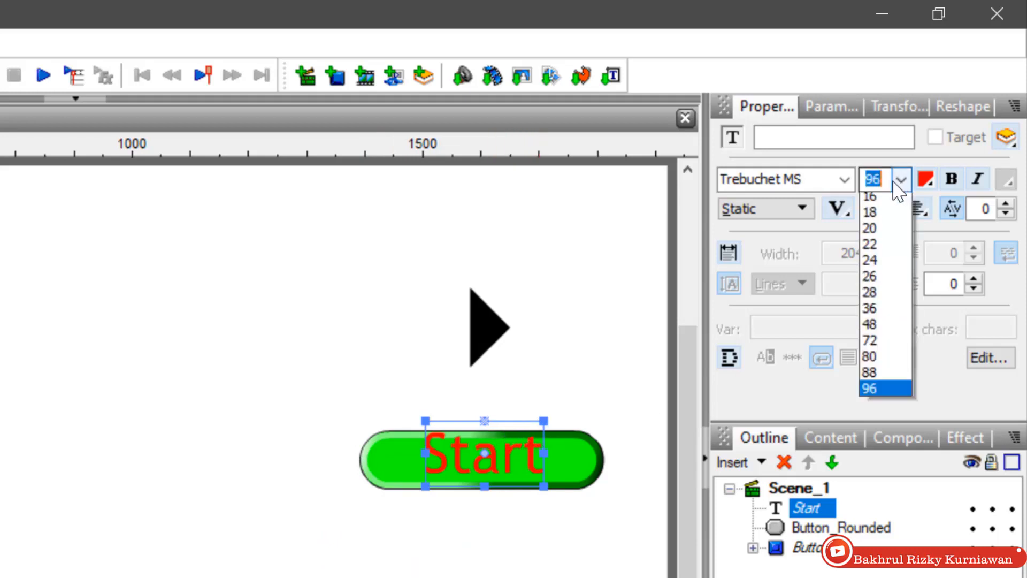
{"action": "left_click", "coordinate": [880, 449]}
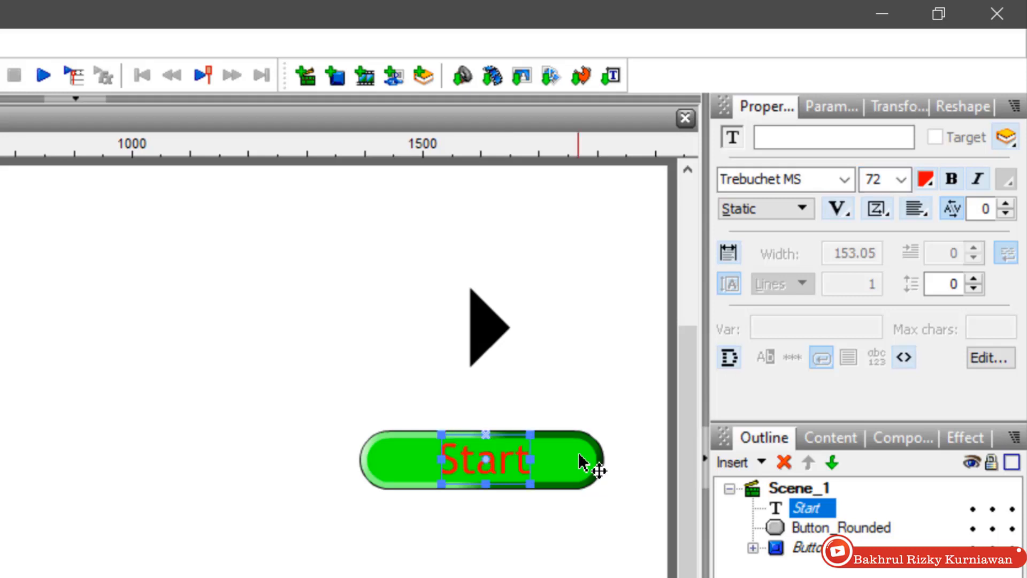
{"action": "left_click", "coordinate": [555, 456]}
{"action": "left_click", "coordinate": [524, 469]}
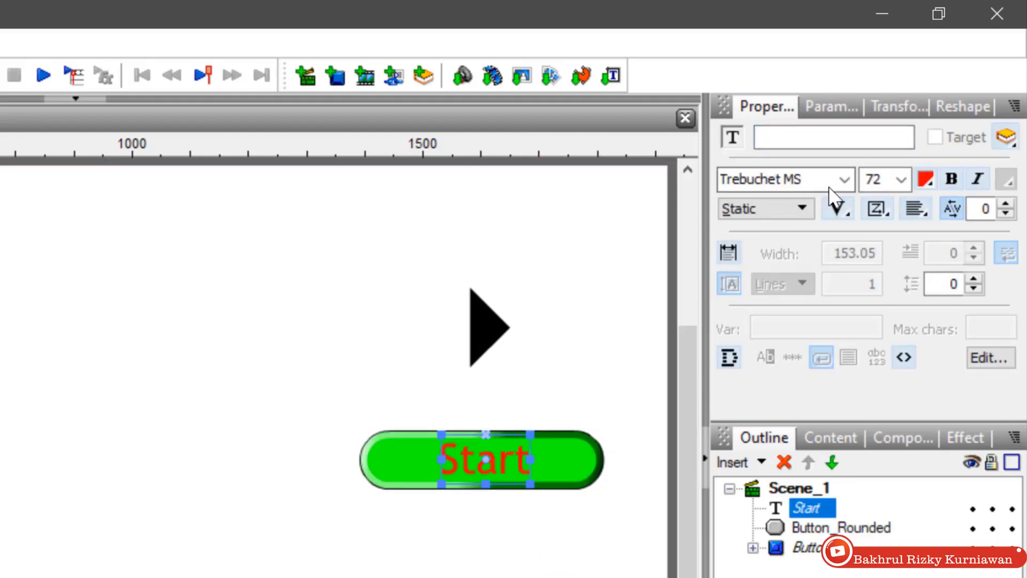
Colour the Start text black and deselect it.
{"action": "left_click", "coordinate": [925, 179]}
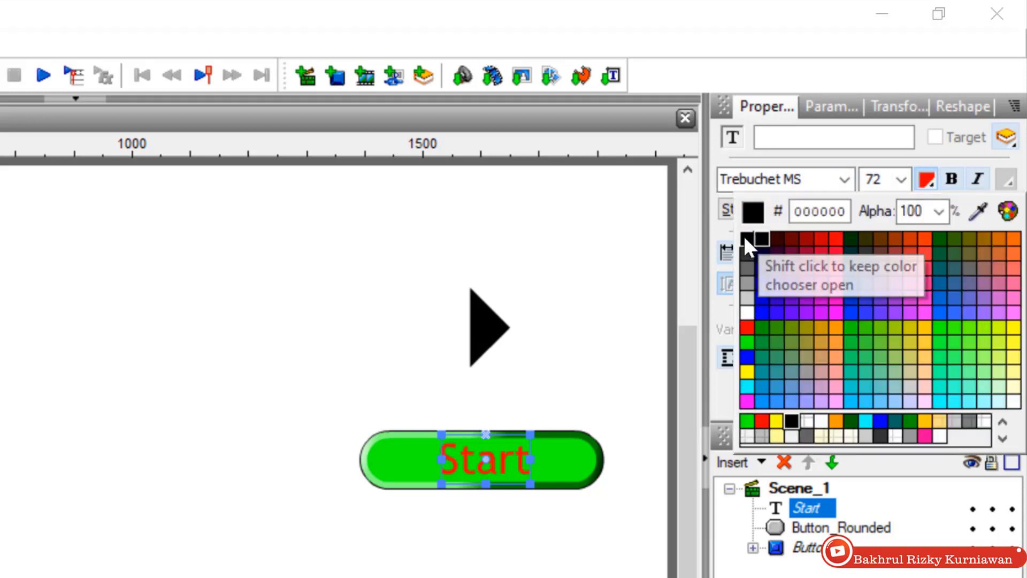
{"action": "left_click", "coordinate": [747, 236]}
{"action": "left_click", "coordinate": [582, 370]}
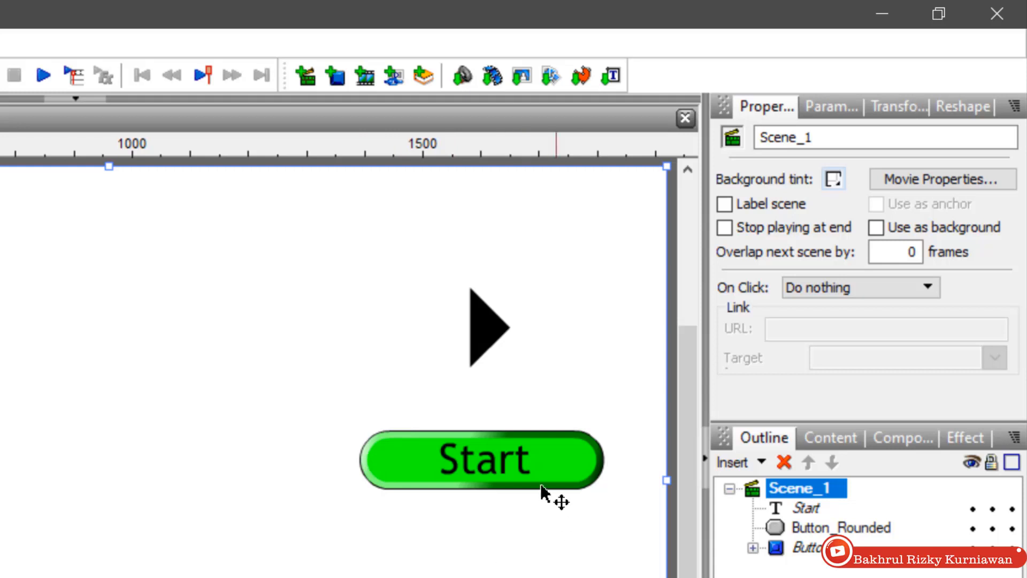
Select the Start text together with the green rounded shape and group them as a button.
{"action": "left_click", "coordinate": [461, 474]}
{"action": "left_click", "coordinate": [410, 470]}
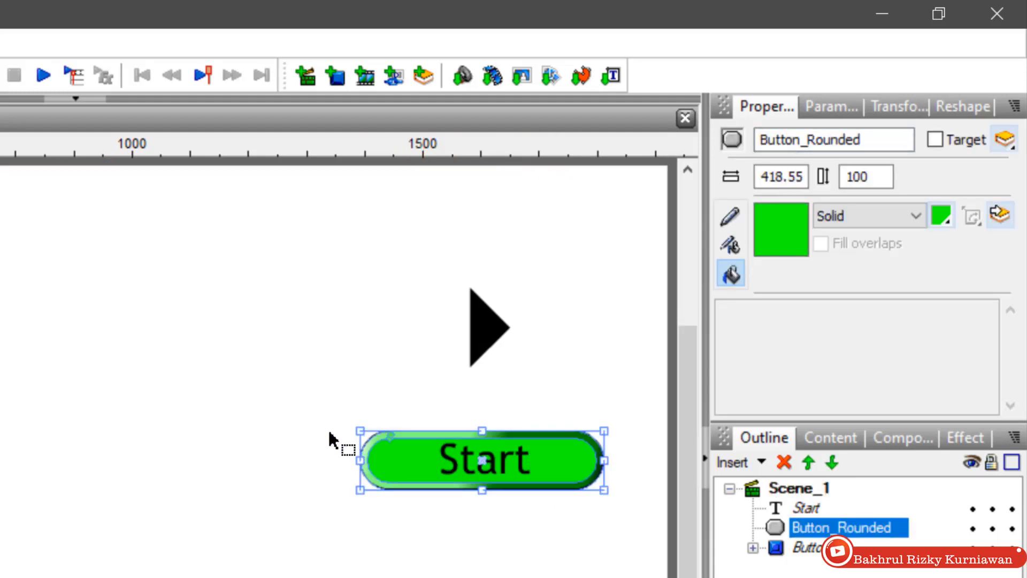
{"action": "left_click_drag", "start_coordinate": [305, 419], "coordinate": [613, 511]}
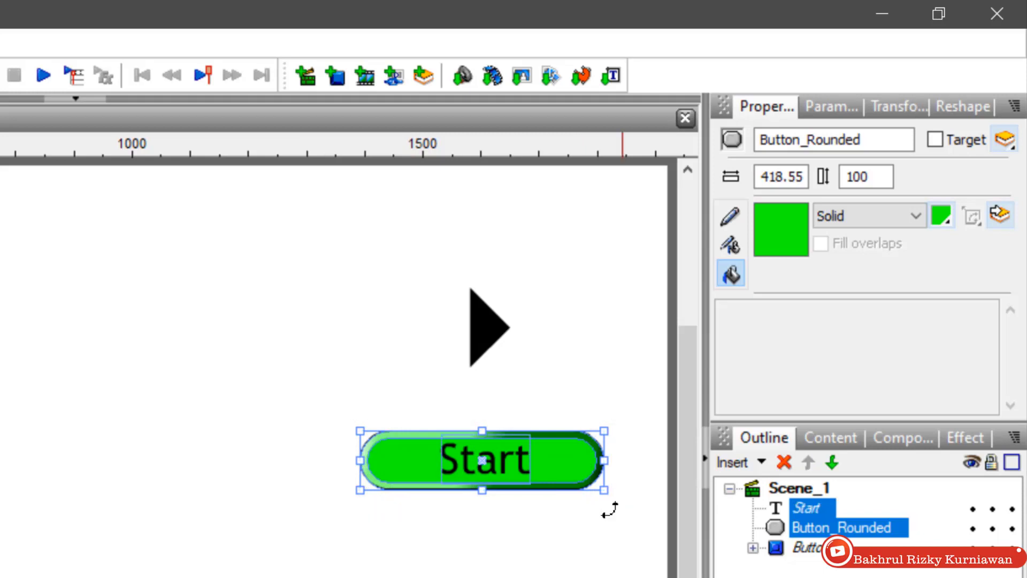
{"action": "right_click", "coordinate": [525, 470]}
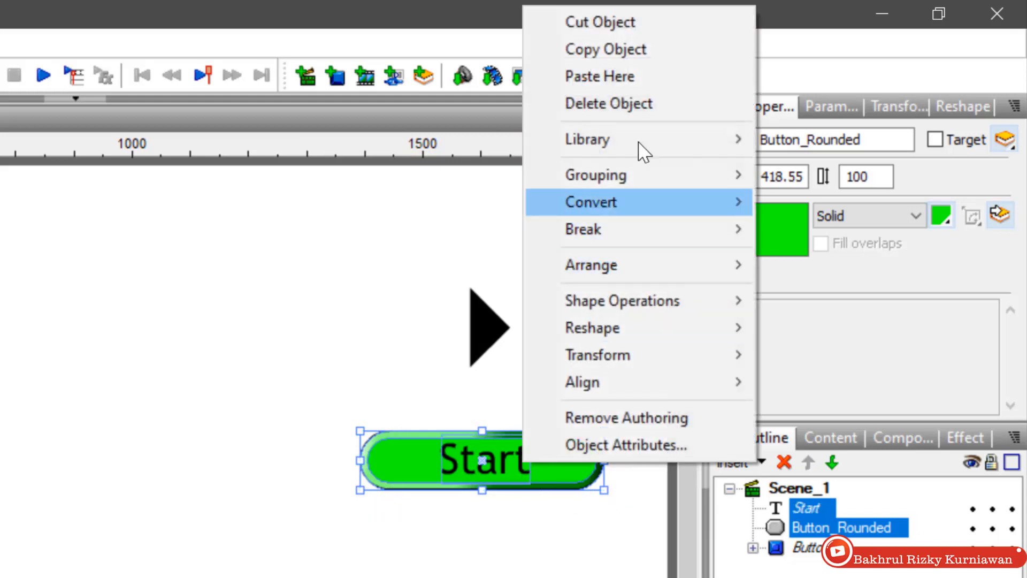
{"action": "mouse_move", "coordinate": [737, 188]}
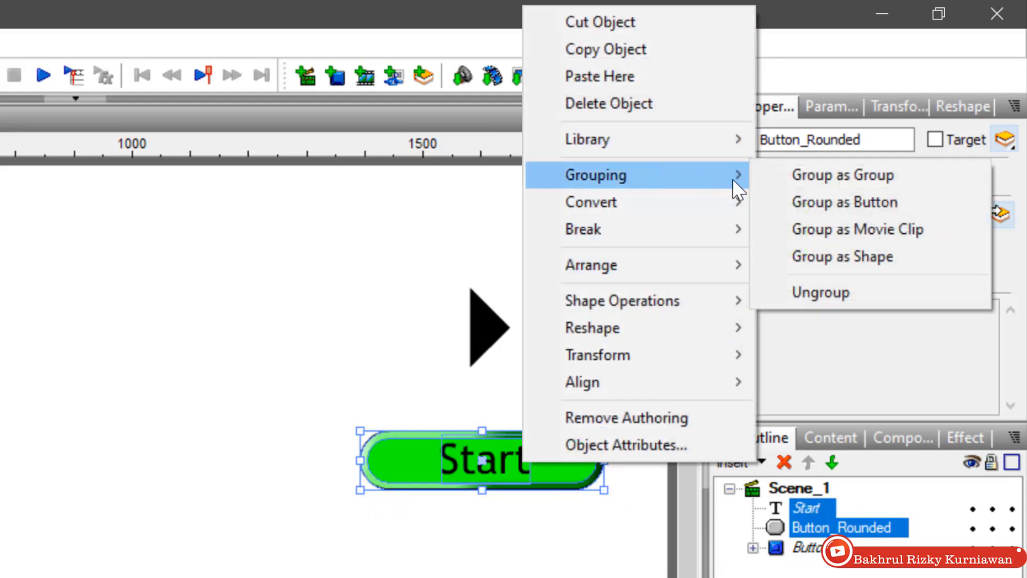
{"action": "left_click", "coordinate": [817, 201]}
{"action": "left_click", "coordinate": [623, 336]}
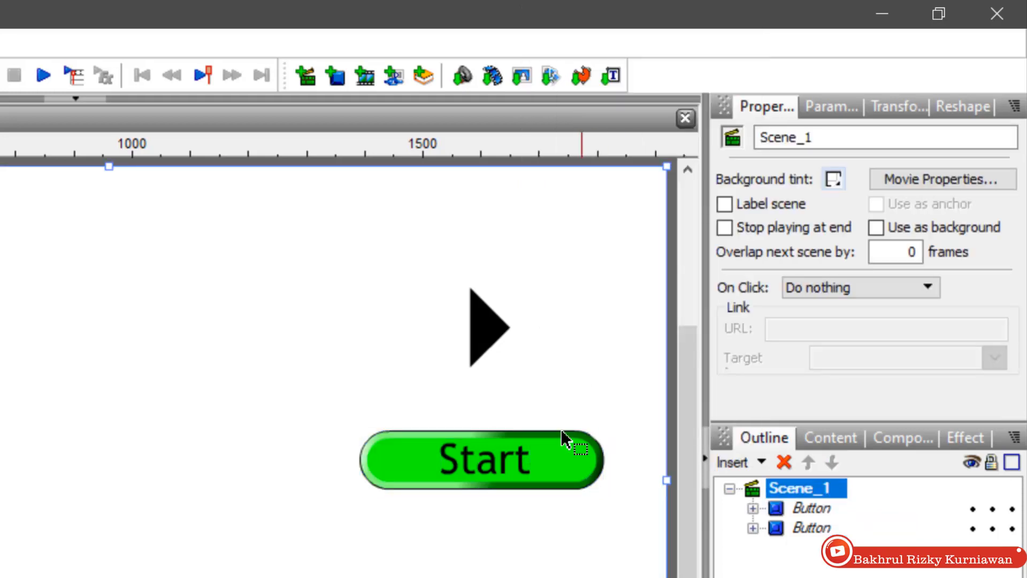
Name the green Start button "Mulai".
{"action": "left_click", "coordinate": [537, 467]}
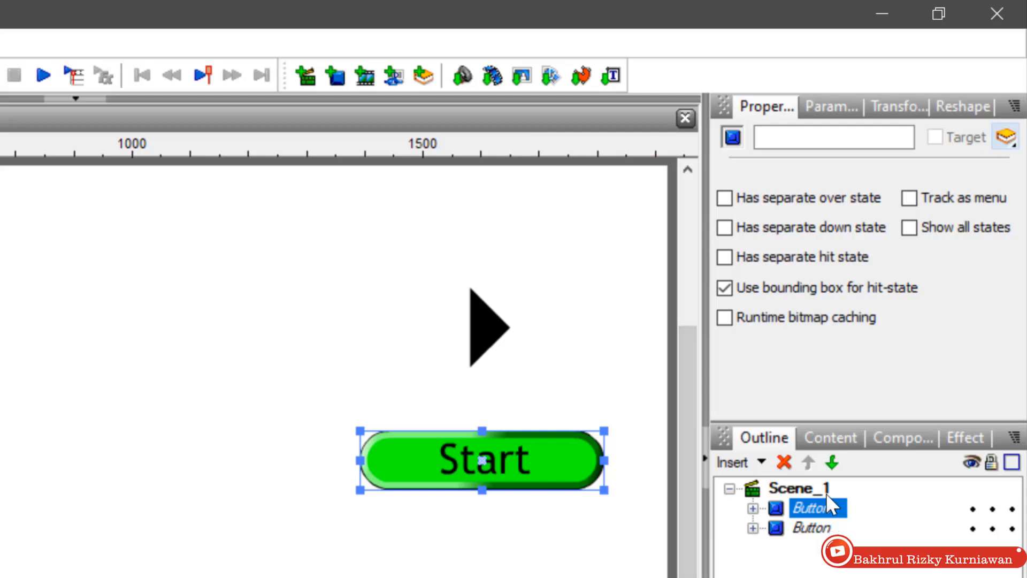
{"action": "left_click", "coordinate": [774, 136]}
{"action": "type", "text": "S"}
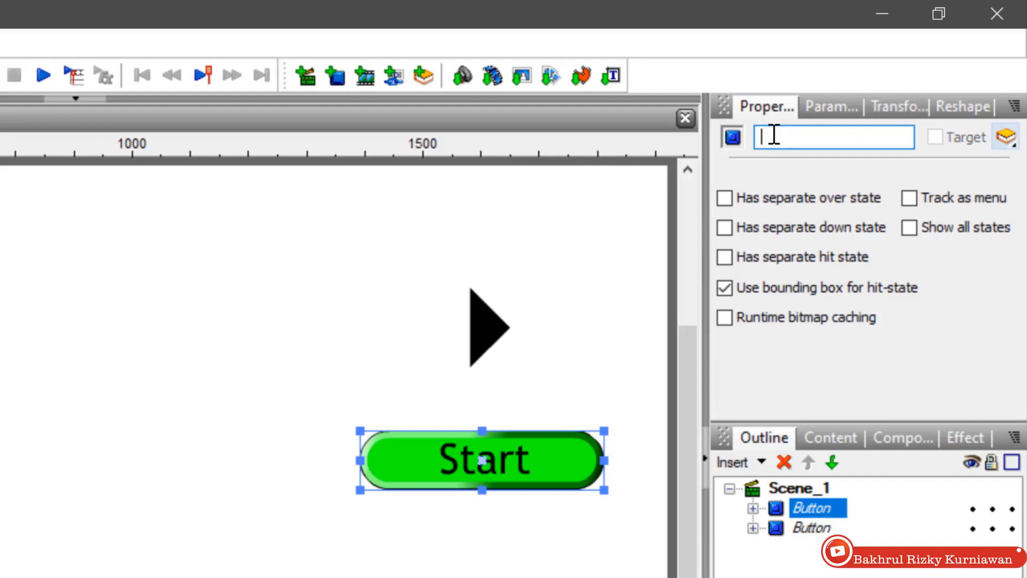
{"action": "type", "text": "Mulai"}
{"action": "key", "text": "Return"}
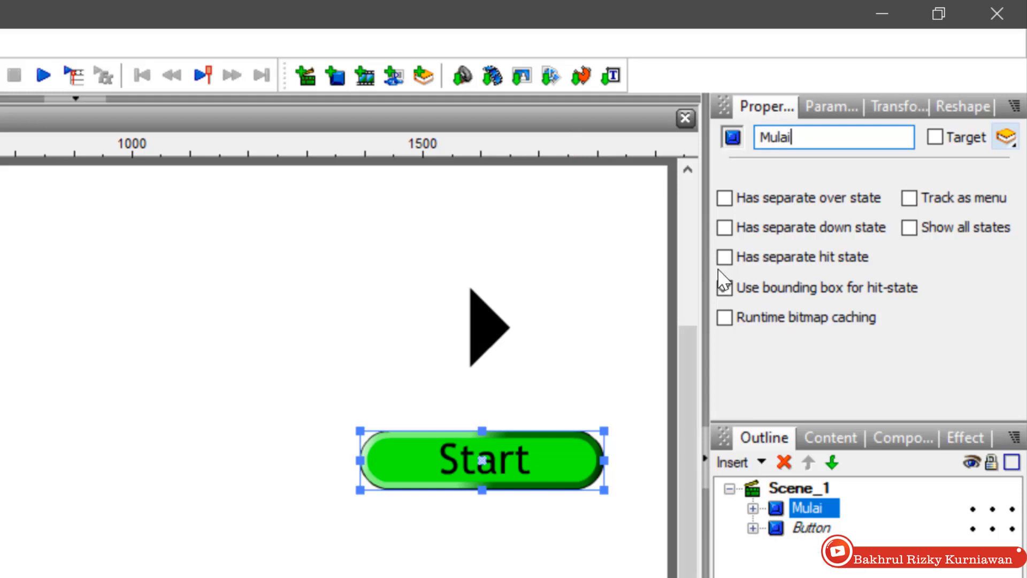
Rename the green Start button "Hijau".
{"action": "double_click", "coordinate": [780, 133]}
{"action": "key", "text": "BackSpace"}
{"action": "type", "text": "Hijau"}
{"action": "key", "text": "Return"}
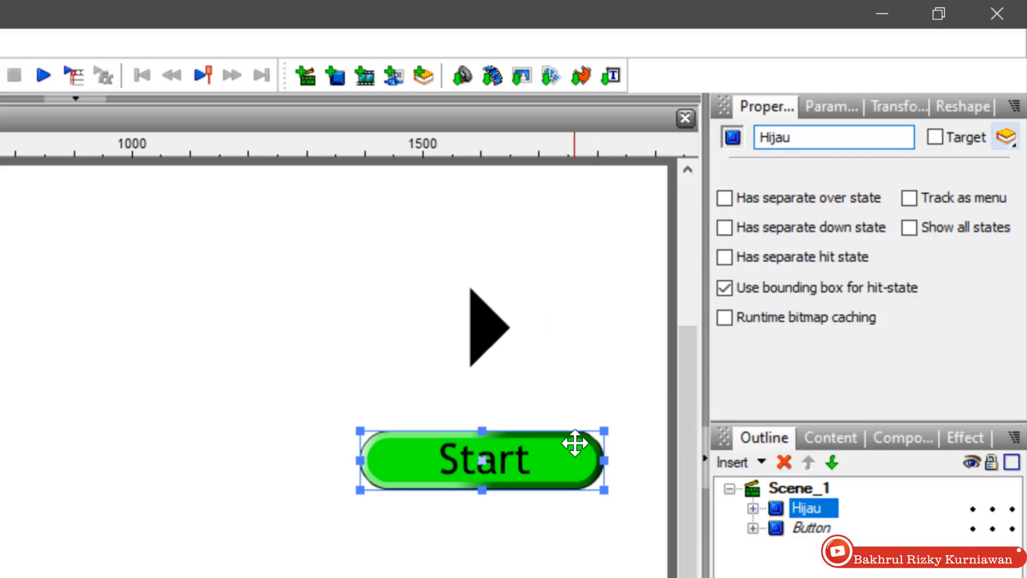
Give the Hijau button separate over, down and hit states, and expand its states in the outline.
{"action": "left_click", "coordinate": [736, 200]}
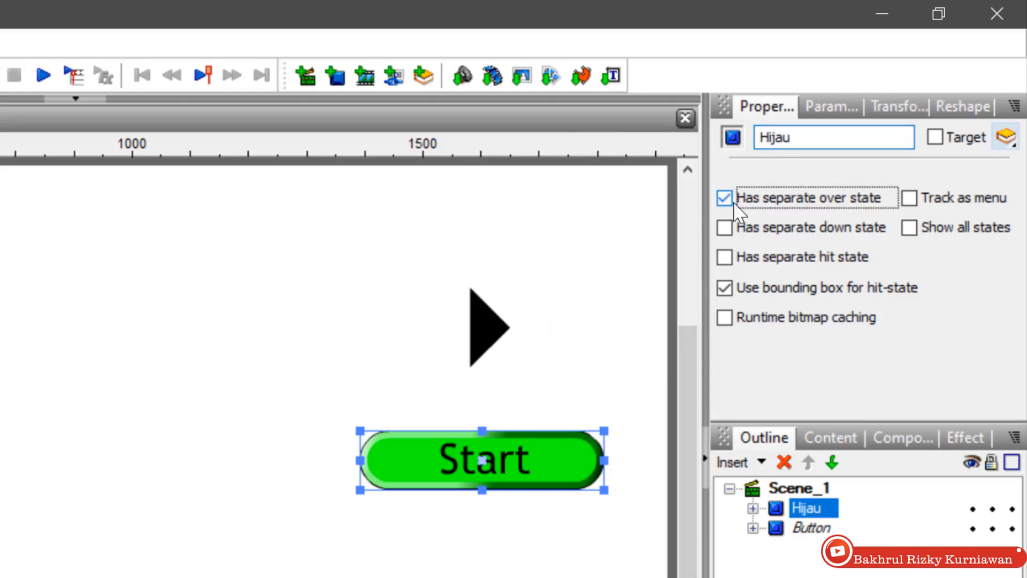
{"action": "left_click", "coordinate": [726, 229]}
{"action": "left_click", "coordinate": [726, 258]}
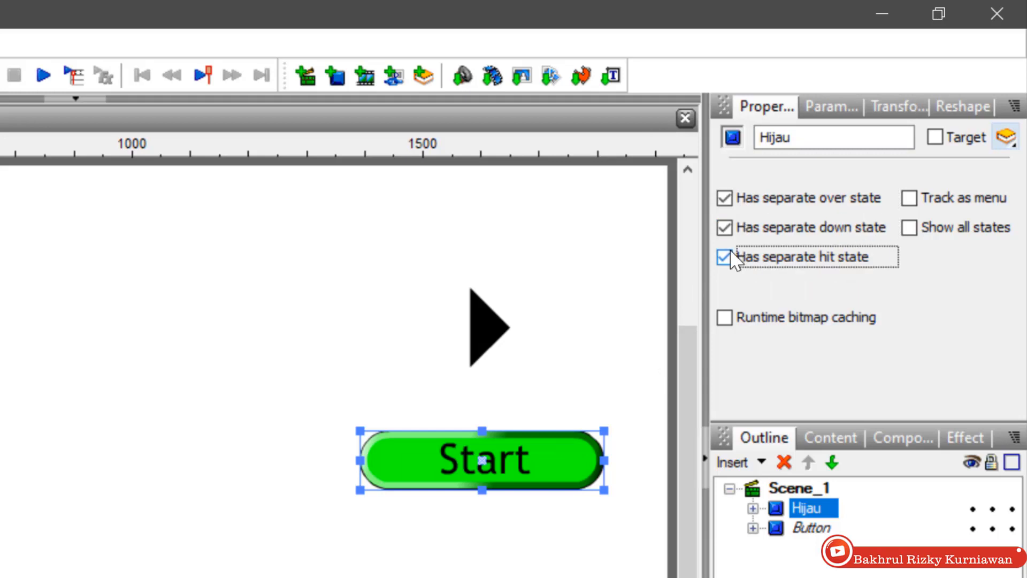
{"action": "left_click", "coordinate": [753, 509]}
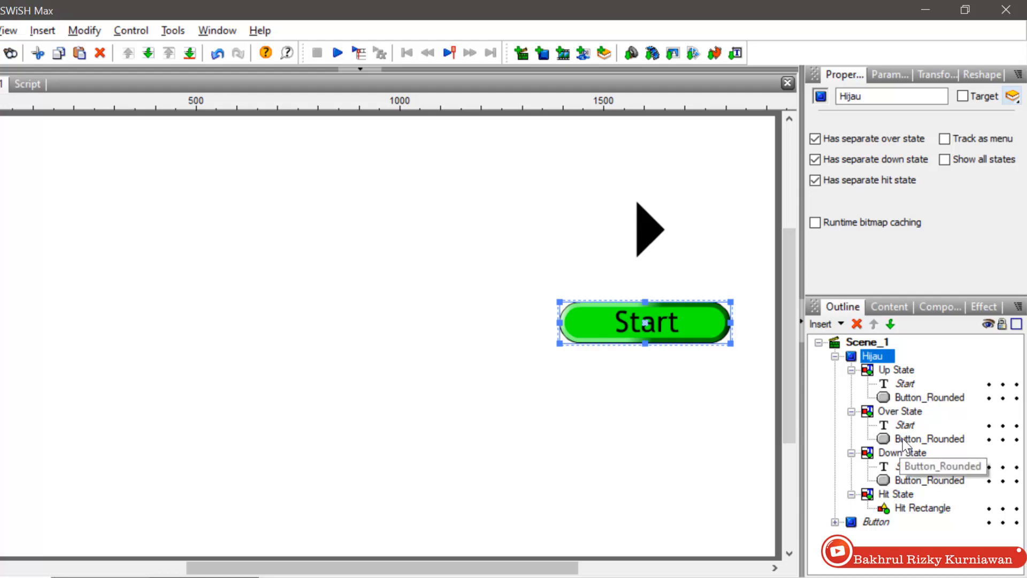
Colour the Start text in the Hijau button's Over State red.
{"action": "left_click", "coordinate": [906, 424]}
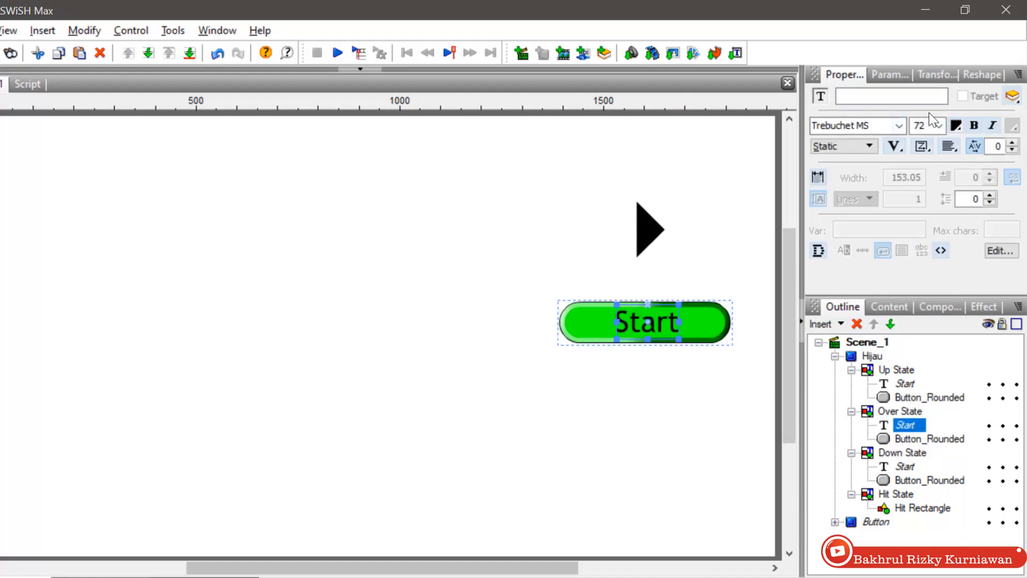
{"action": "left_click", "coordinate": [955, 127]}
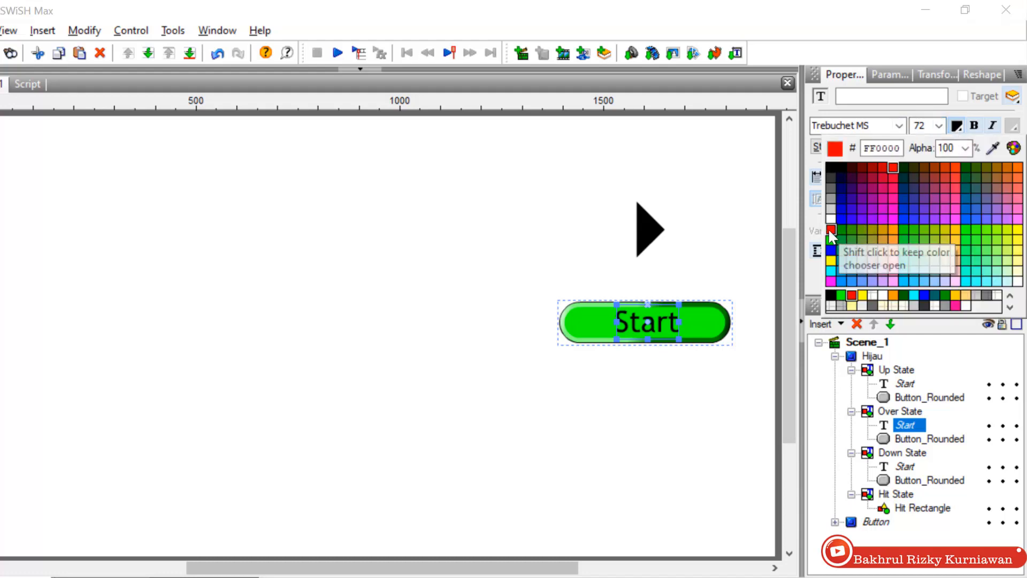
{"action": "left_click", "coordinate": [832, 234]}
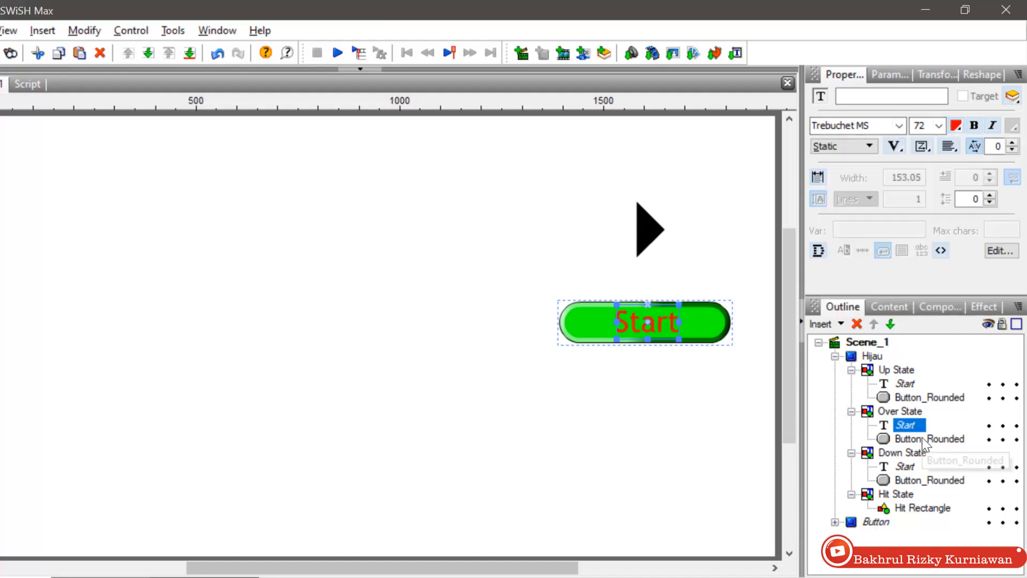
Fill the rounded shape in the Hijau button's Over State with solid yellow.
{"action": "left_click", "coordinate": [929, 438]}
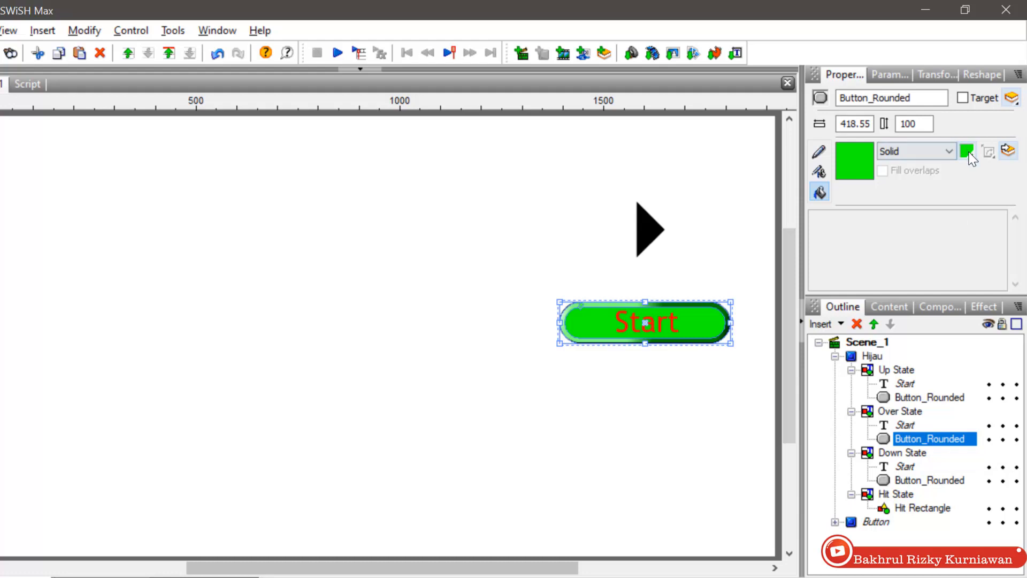
{"action": "left_click", "coordinate": [969, 152]}
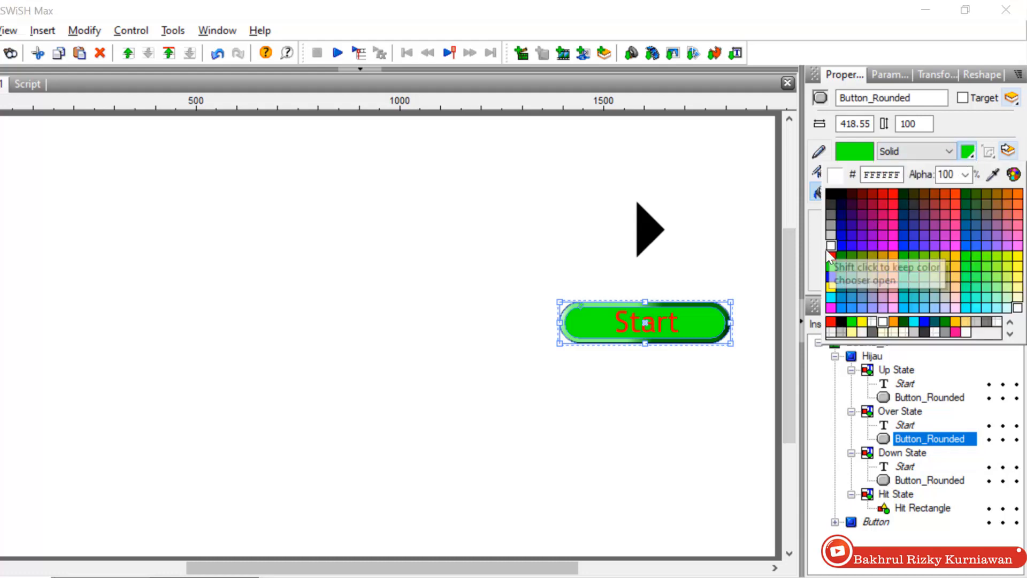
{"action": "left_click", "coordinate": [831, 287]}
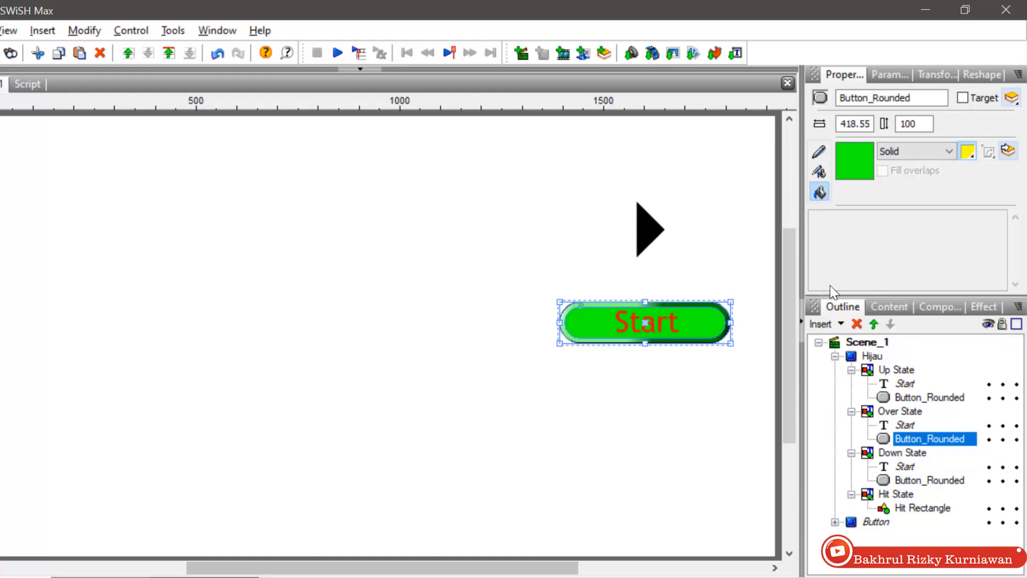
{"action": "left_click", "coordinate": [721, 265]}
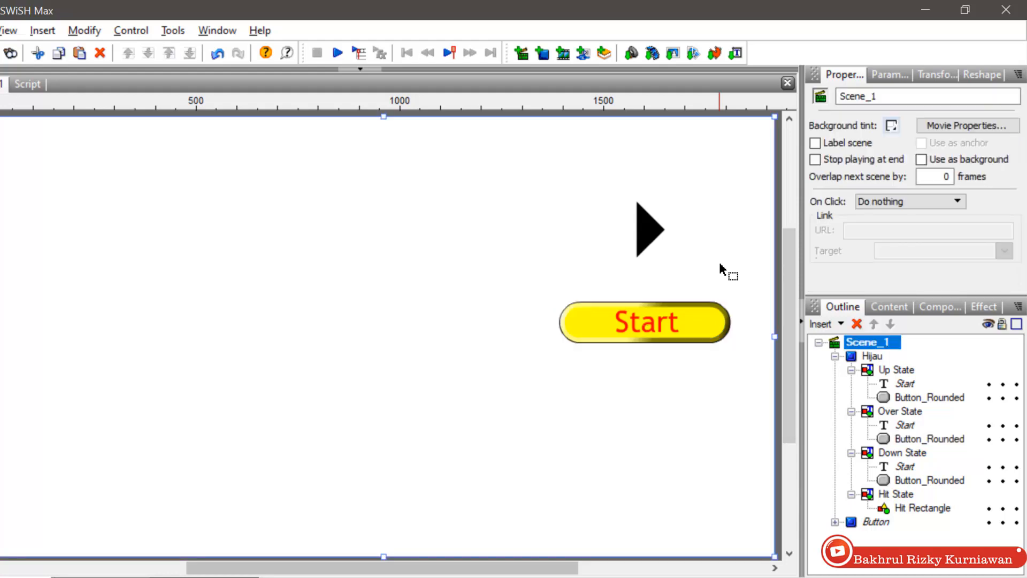
{"action": "left_click", "coordinate": [720, 321]}
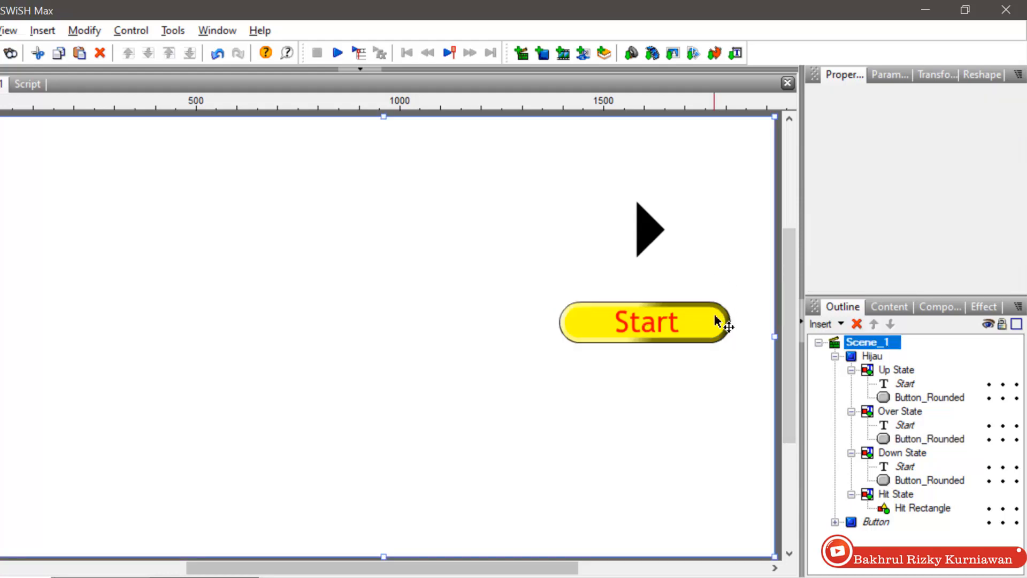
Colour the Start text in the Hijau button's Down State white.
{"action": "left_click", "coordinate": [895, 455]}
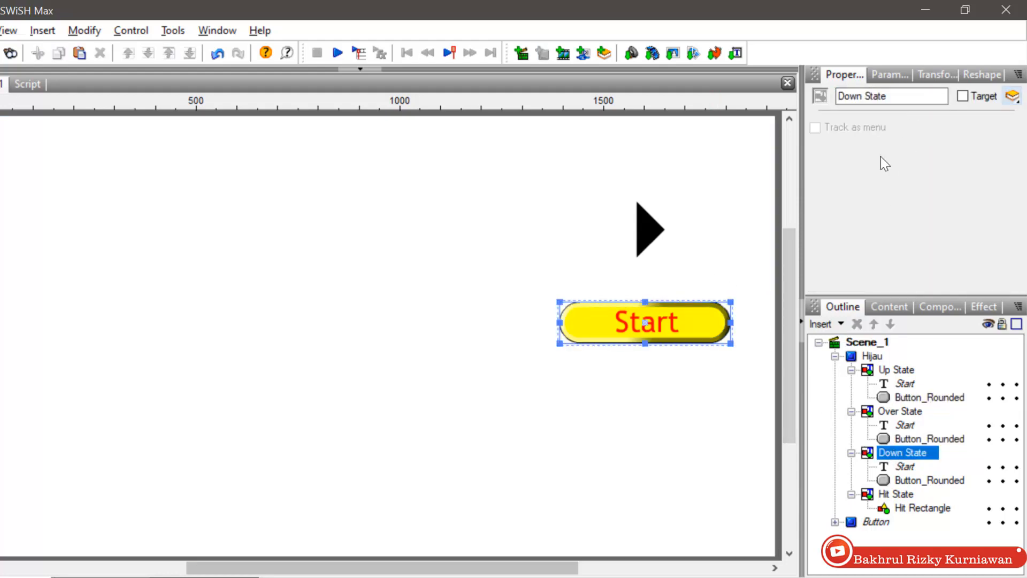
{"action": "left_click", "coordinate": [905, 467]}
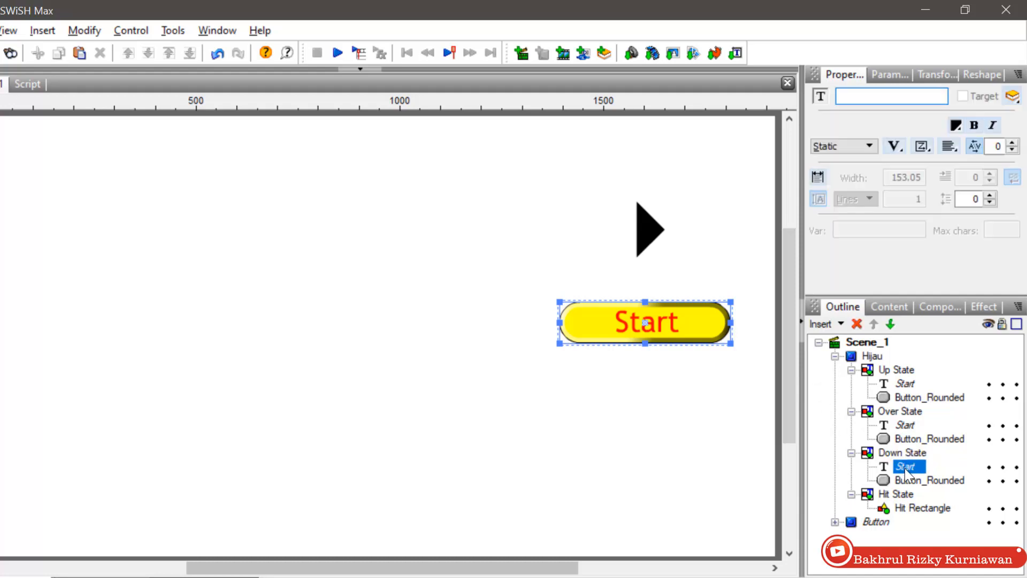
{"action": "left_click", "coordinate": [957, 126]}
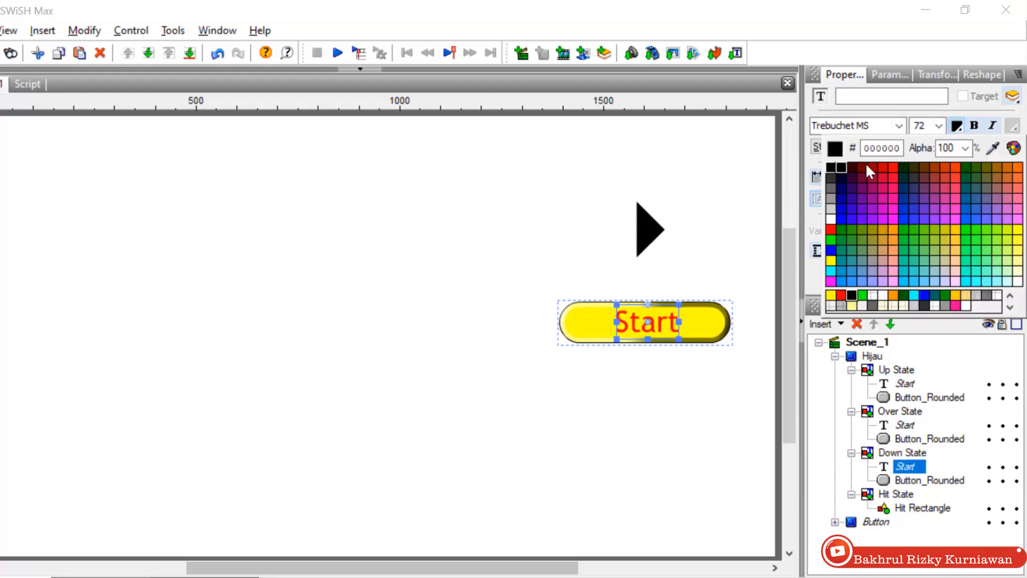
{"action": "left_click", "coordinate": [830, 218]}
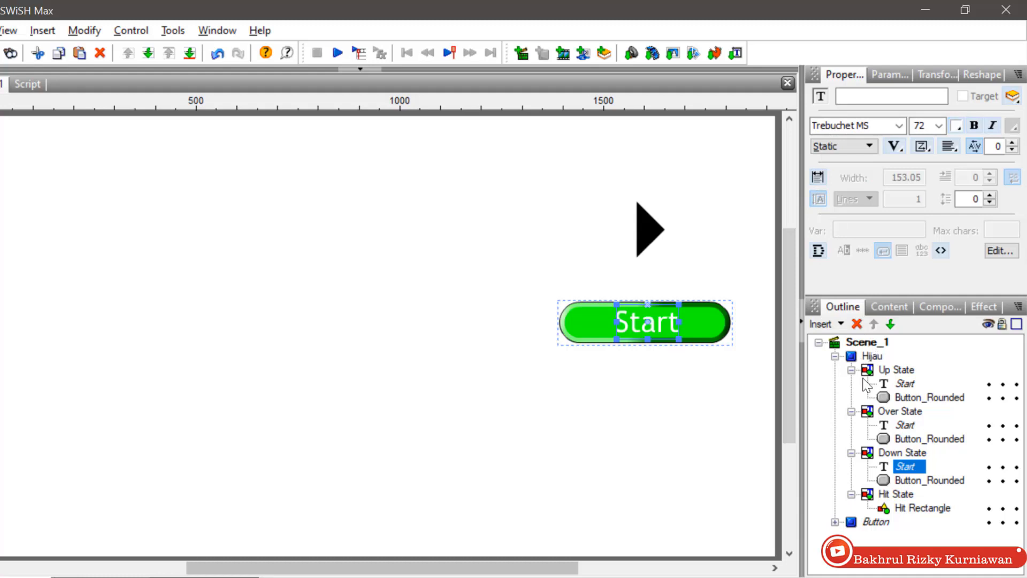
Choose green as the fill of the Down State's rounded shape and collapse the Hijau button in the outline.
{"action": "left_click", "coordinate": [916, 482]}
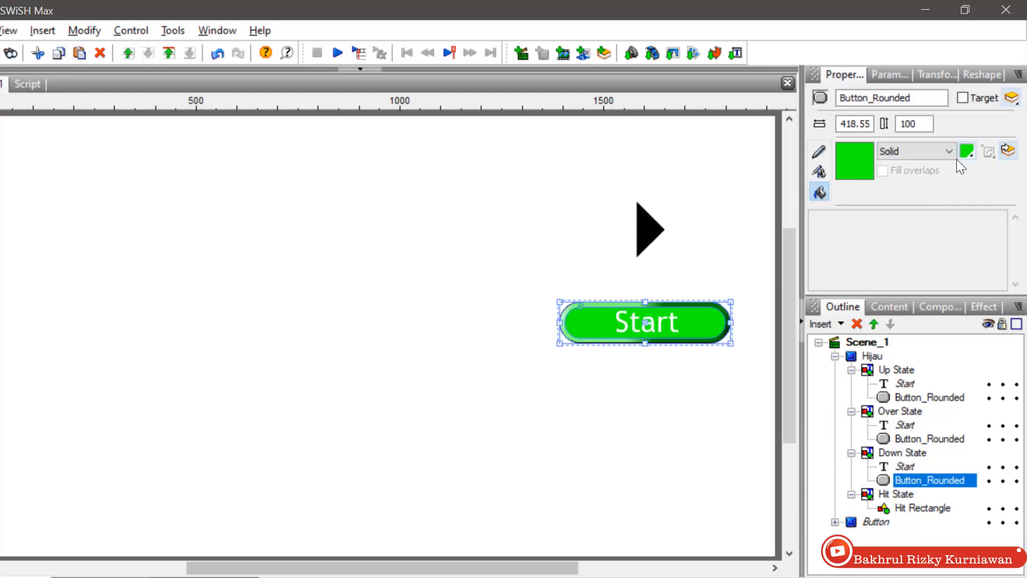
{"action": "left_click", "coordinate": [967, 152]}
{"action": "left_click", "coordinate": [834, 259]}
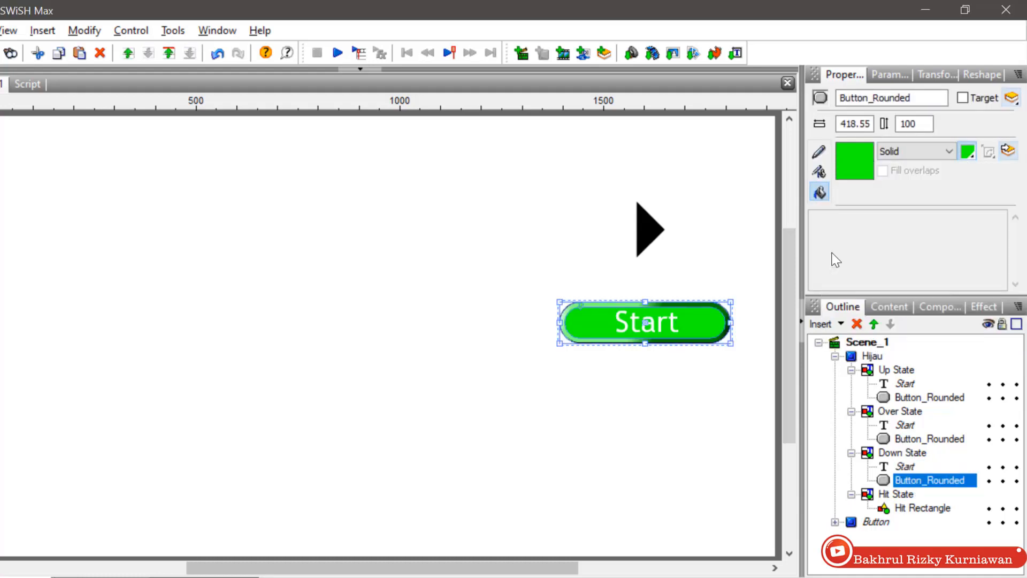
{"action": "left_click", "coordinate": [738, 262]}
{"action": "left_click", "coordinate": [835, 357]}
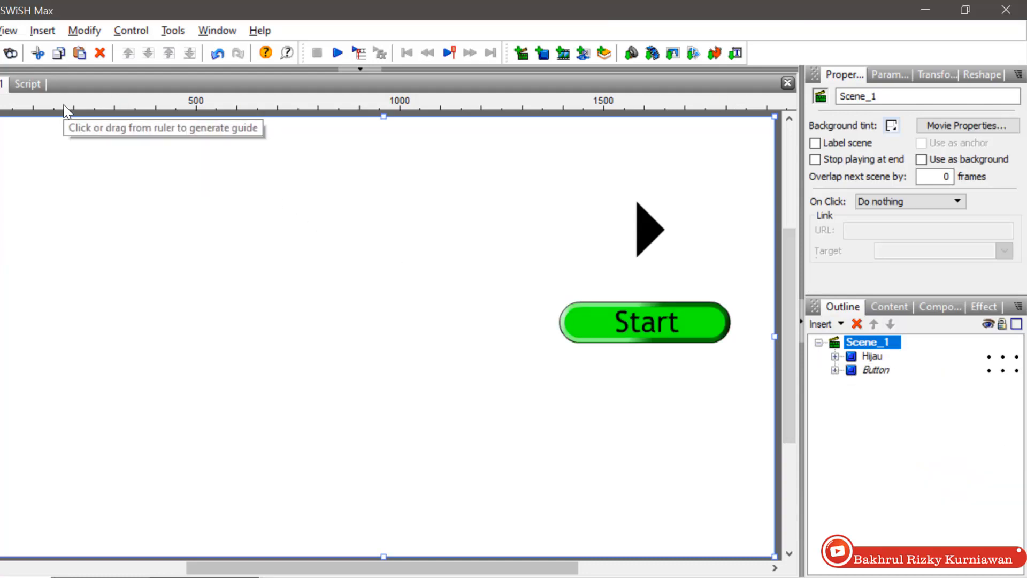
Test the movie in the Flash player, try the Start button's states, and close the player.
{"action": "left_click", "coordinate": [0, 31]}
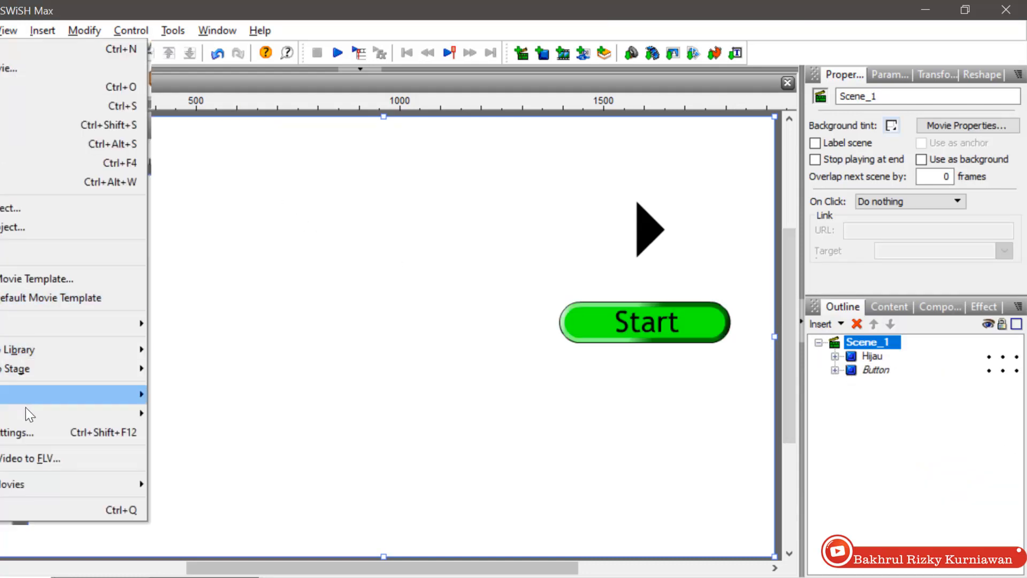
{"action": "mouse_move", "coordinate": [103, 401]}
{"action": "left_click", "coordinate": [180, 399]}
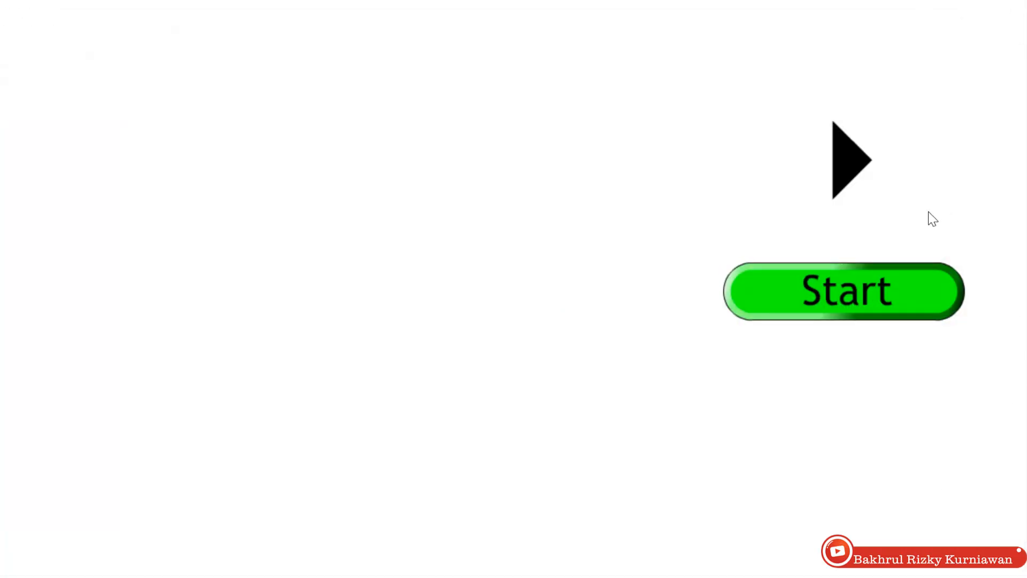
{"action": "left_click", "coordinate": [860, 298]}
{"action": "key", "text": "Escape"}
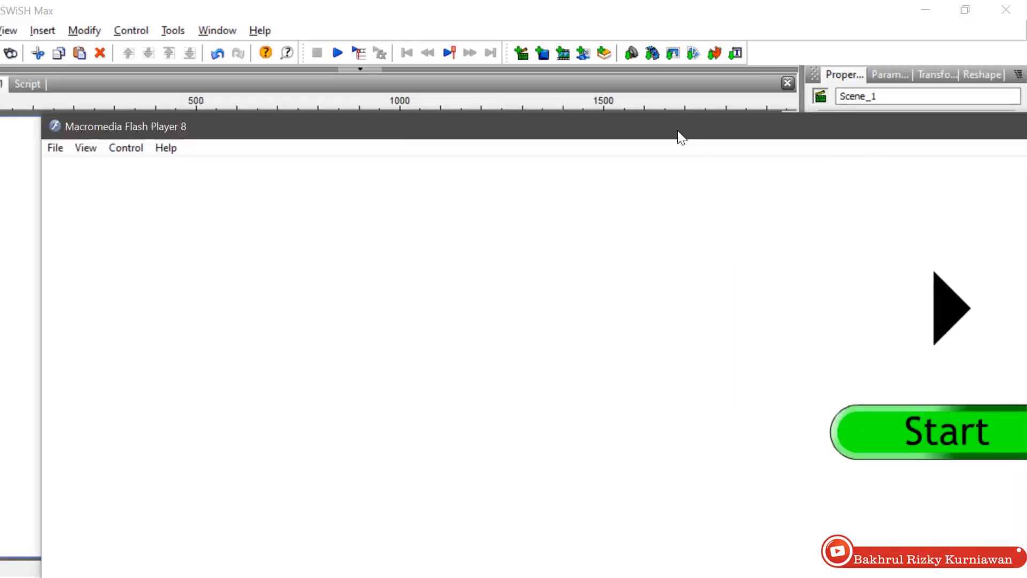
{"action": "left_click_drag", "start_coordinate": [678, 137], "coordinate": [436, 106]}
{"action": "left_click", "coordinate": [885, 101]}
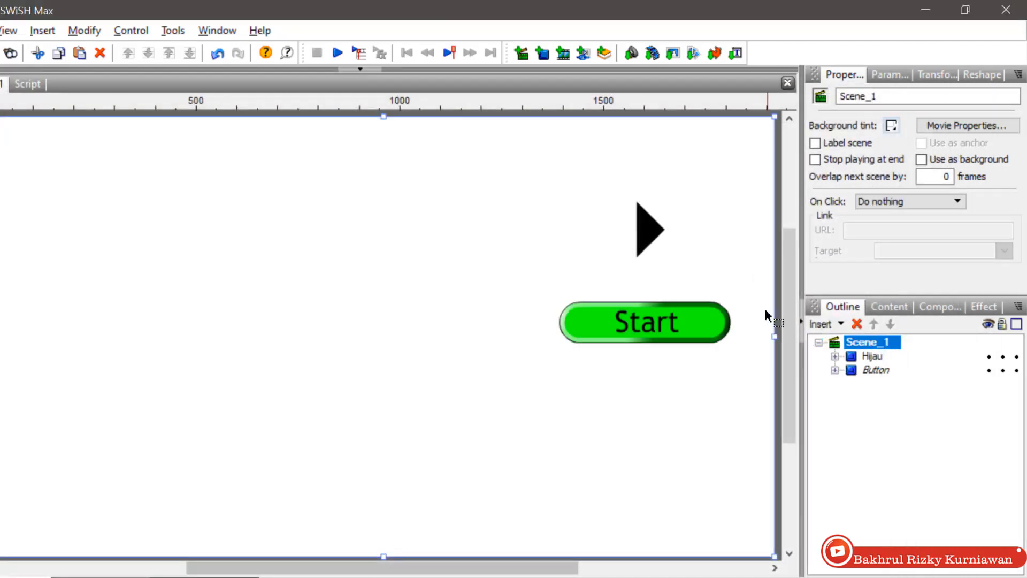
{"action": "left_click", "coordinate": [513, 577]}
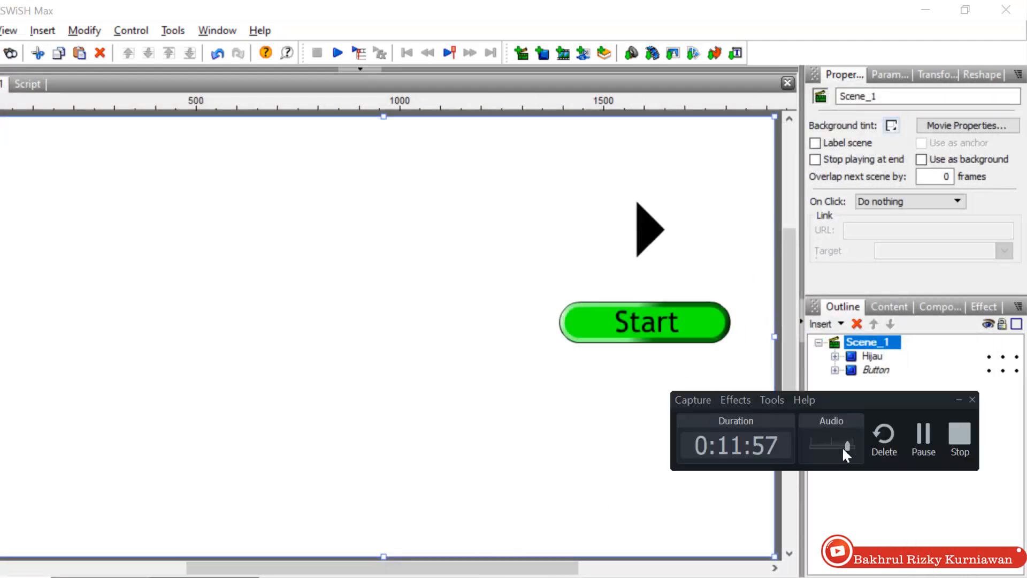
{"action": "left_click", "coordinate": [924, 450]}
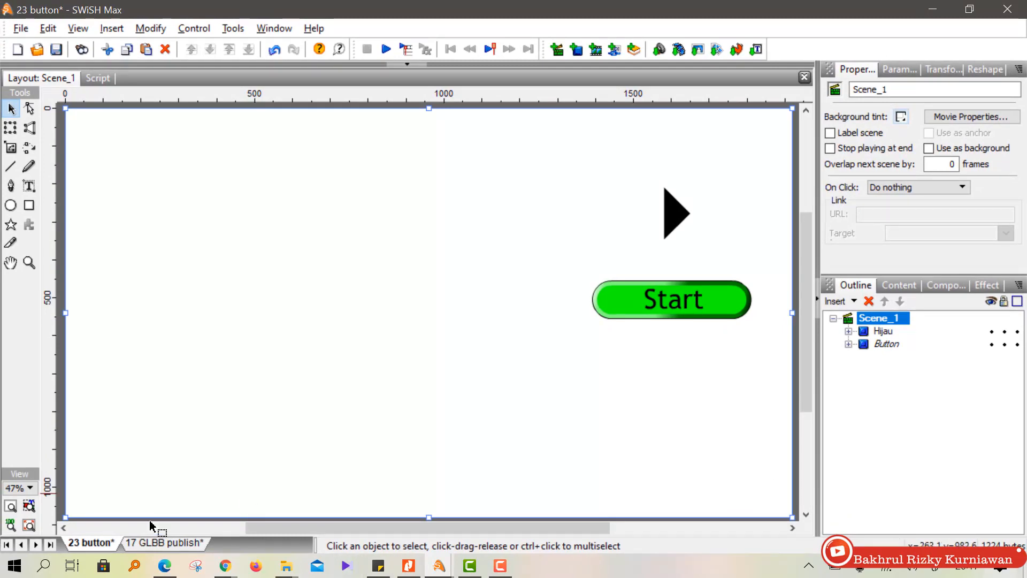
Switch to Chrome and search Google Images for "button play png".
{"action": "left_click", "coordinate": [225, 565]}
{"action": "left_click", "coordinate": [303, 538]}
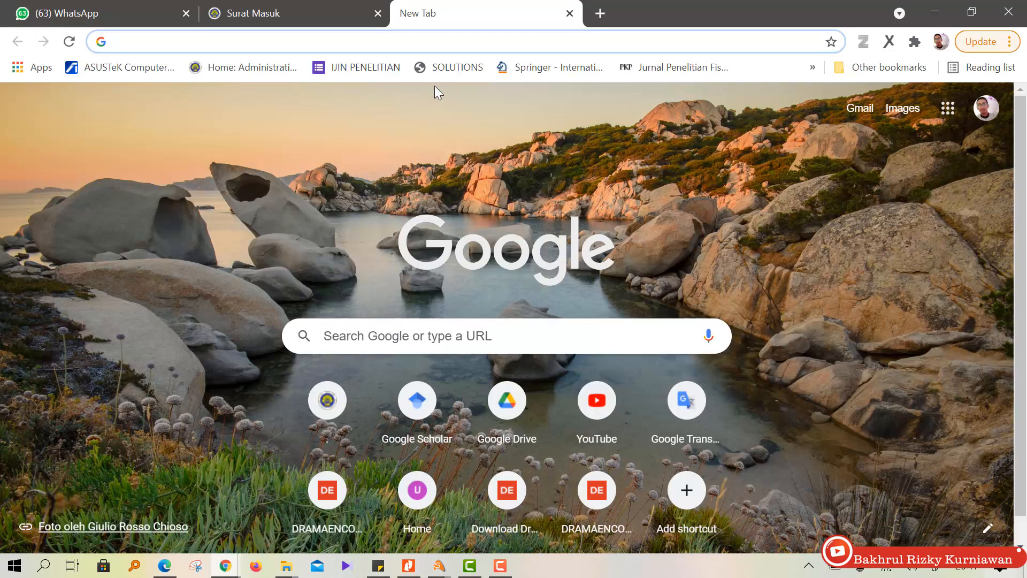
{"action": "left_click", "coordinate": [457, 38]}
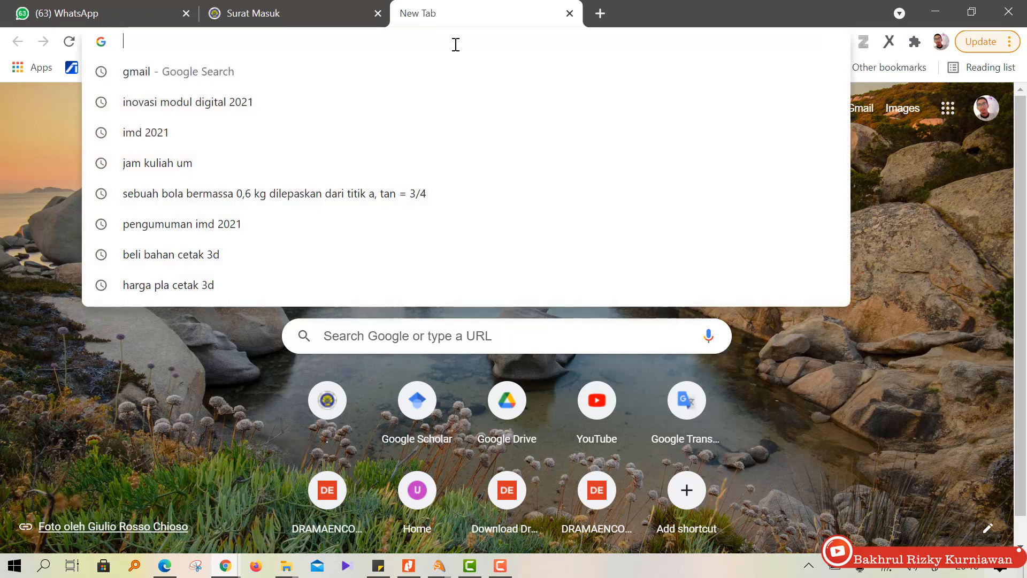
{"action": "type", "text": "button"}
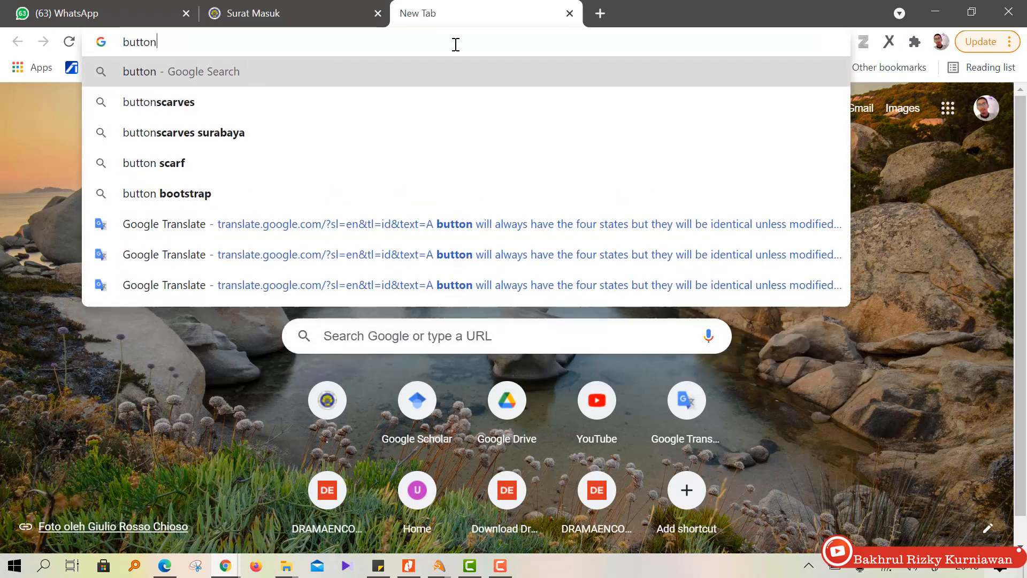
{"action": "type", "text": " play"}
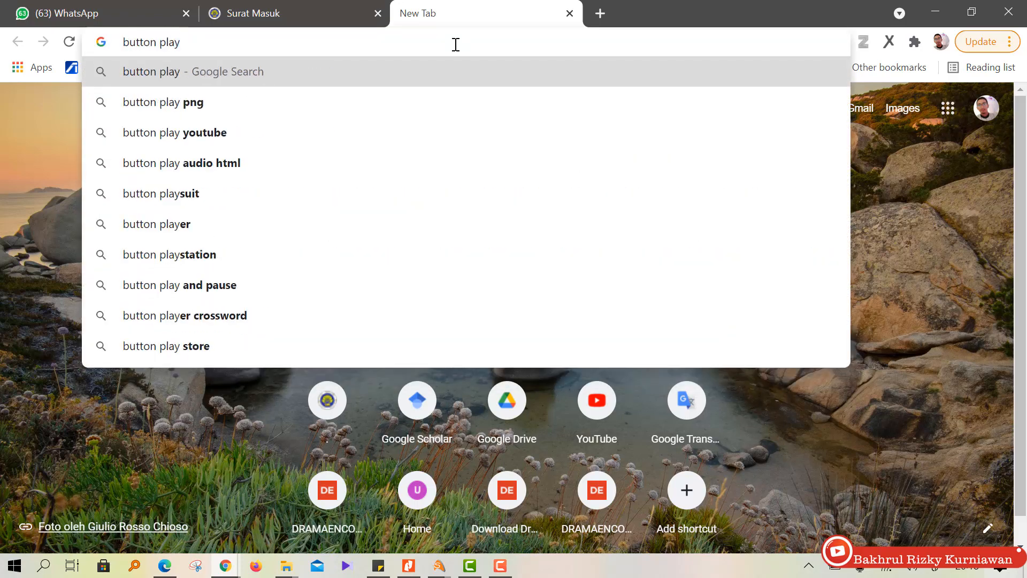
{"action": "type", "text": " png"}
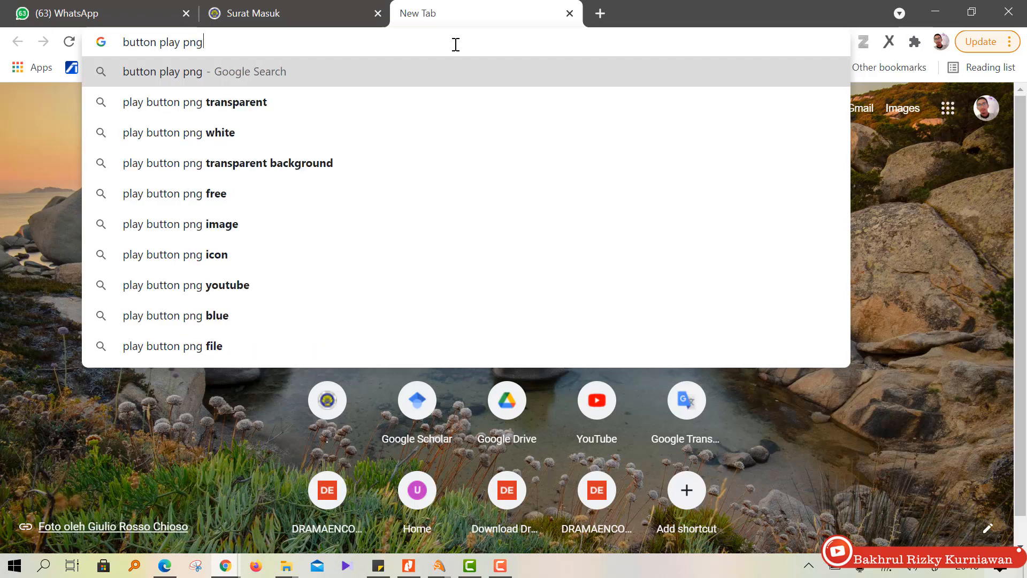
{"action": "key", "text": "Return"}
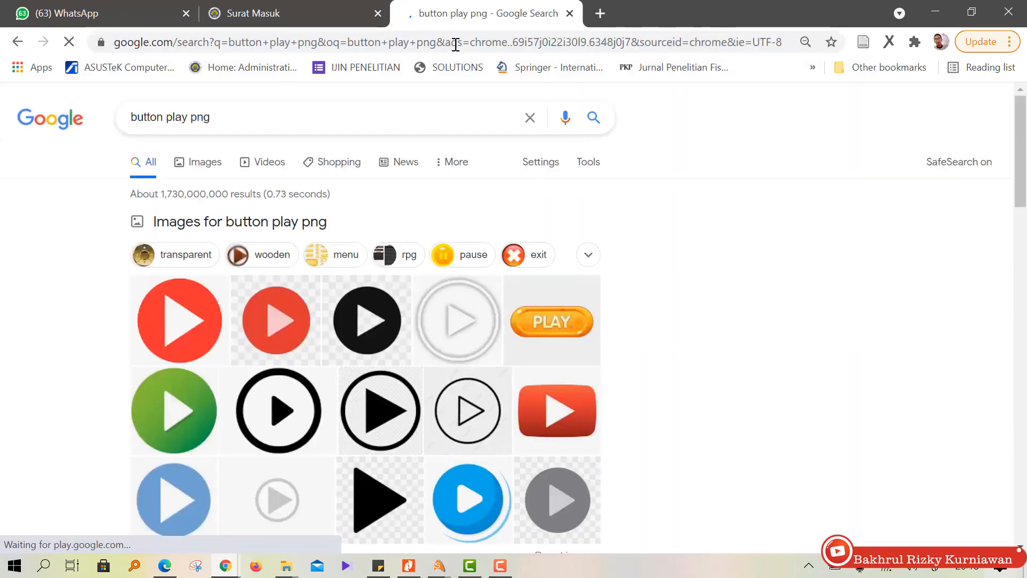
{"action": "left_click", "coordinate": [205, 162]}
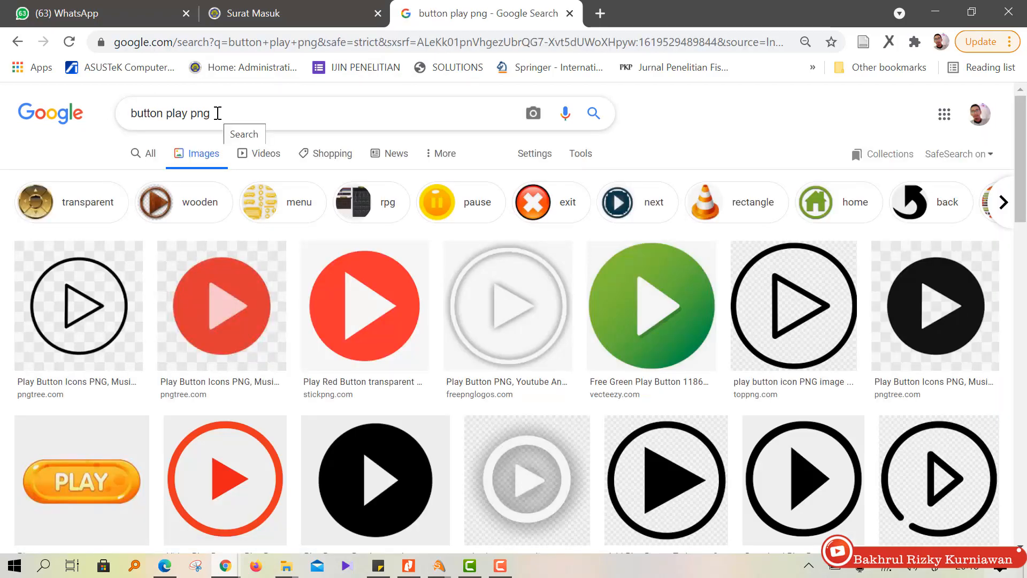
Browse the play button image results and return to SWiSH Max.
{"action": "scroll", "coordinate": [344, 321], "scroll_direction": "down", "scroll_amount": 4}
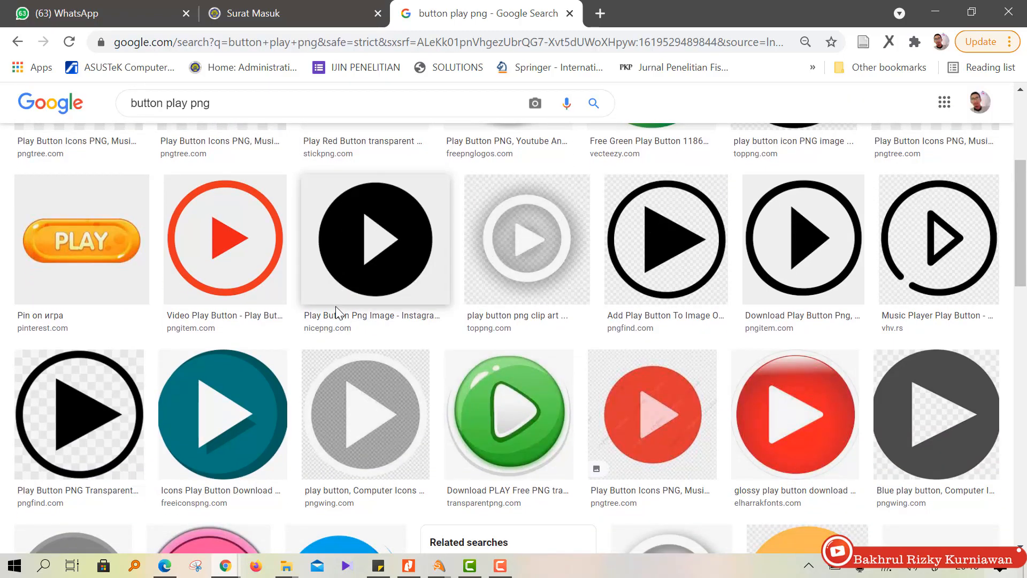
{"action": "scroll", "coordinate": [337, 313], "scroll_direction": "down", "scroll_amount": 4}
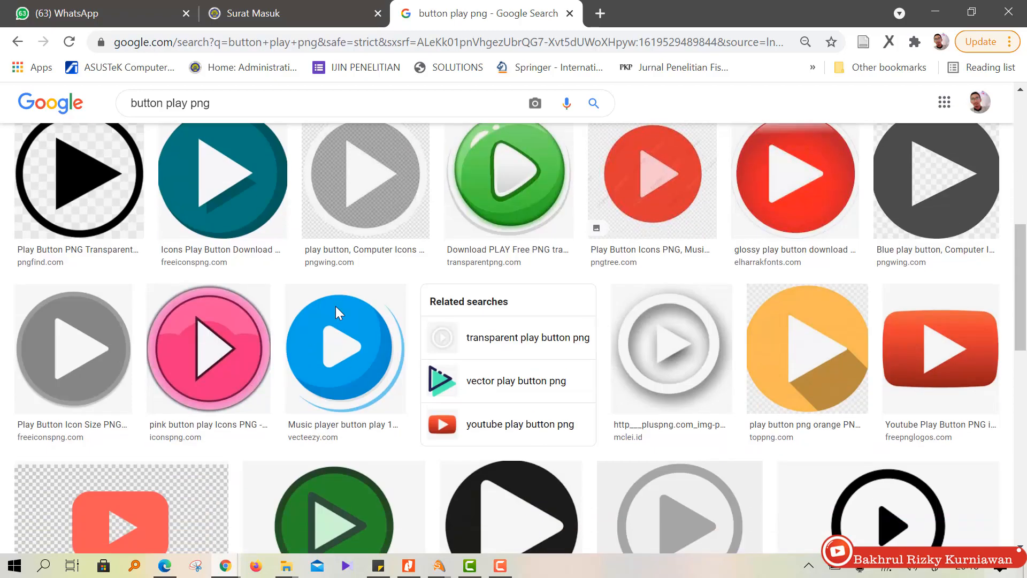
{"action": "scroll", "coordinate": [337, 313], "scroll_direction": "down", "scroll_amount": 4}
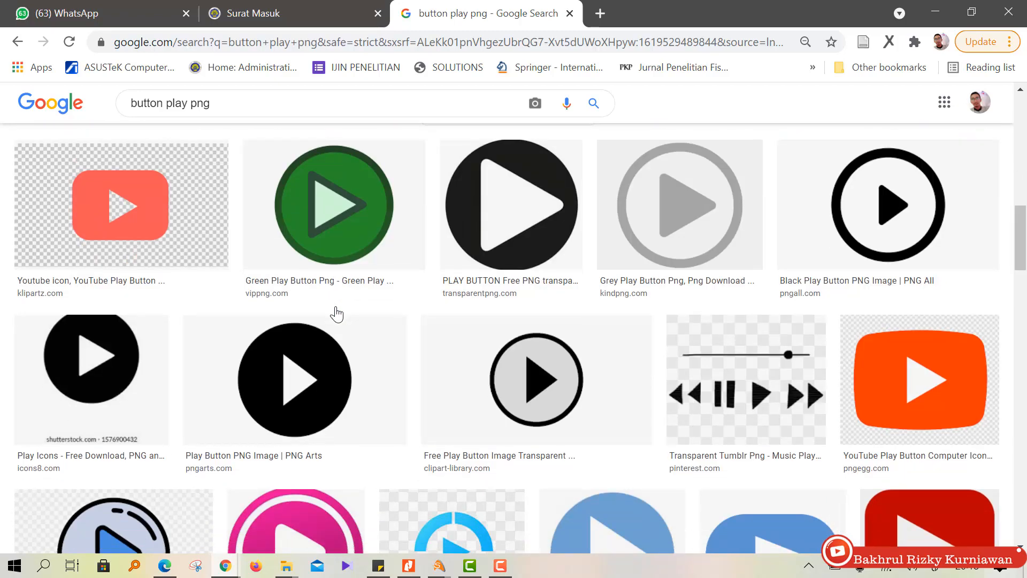
{"action": "left_click", "coordinate": [932, 12]}
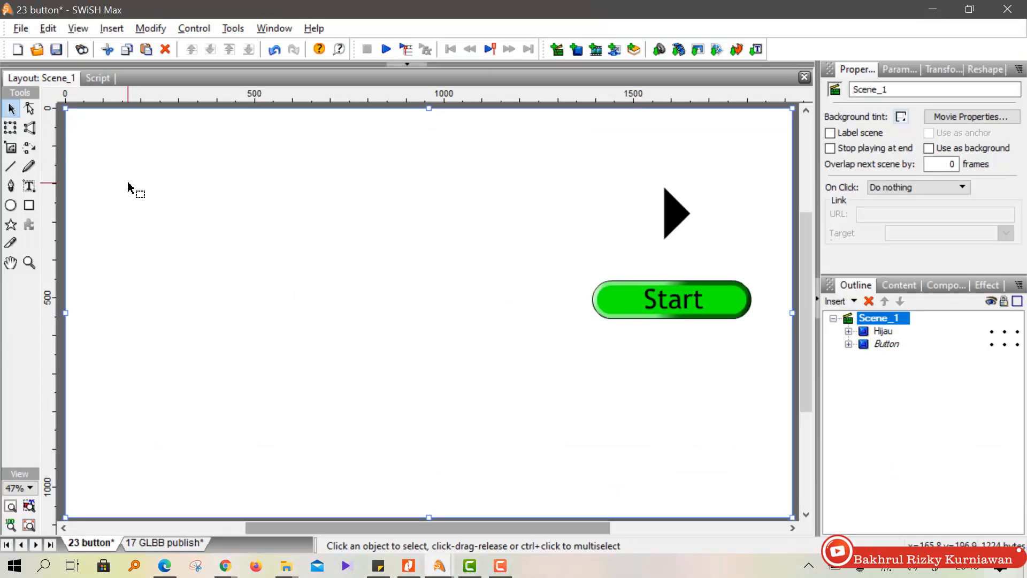
Import the image final1 from the Gambar folder to the stage and place it beside the black arrow symbol and Start button.
{"action": "left_click", "coordinate": [21, 28]}
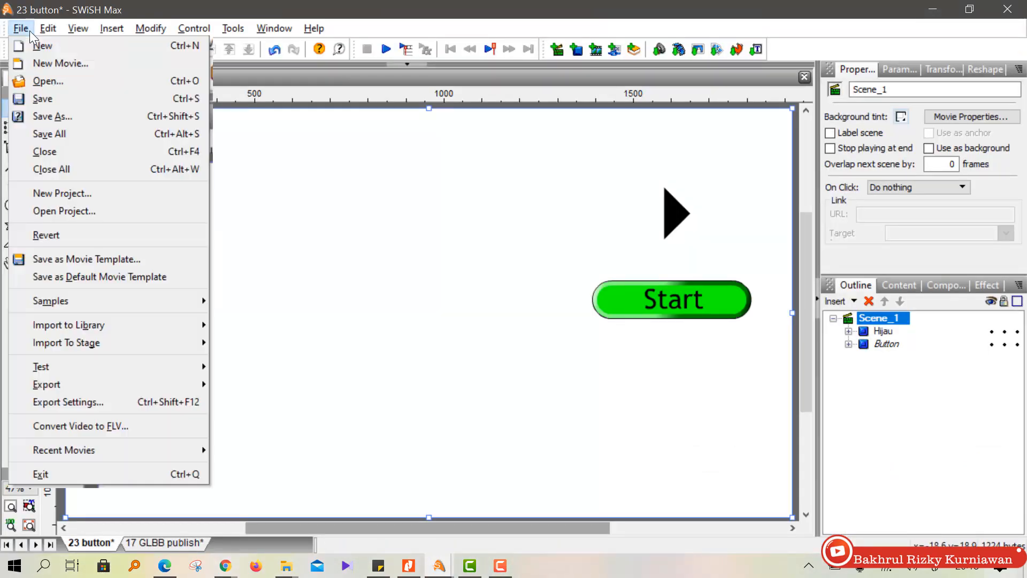
{"action": "mouse_move", "coordinate": [110, 342]}
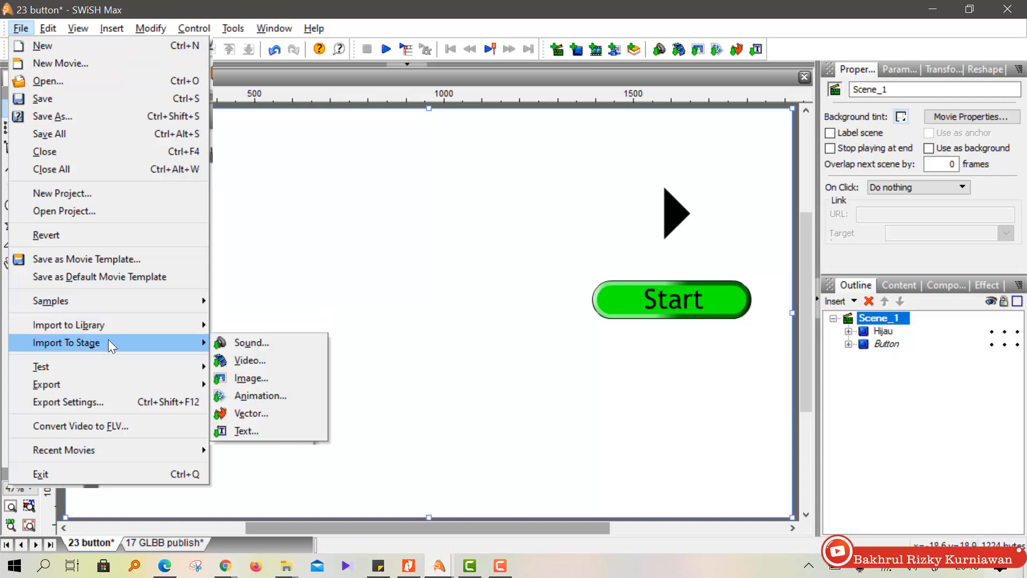
{"action": "left_click", "coordinate": [267, 379]}
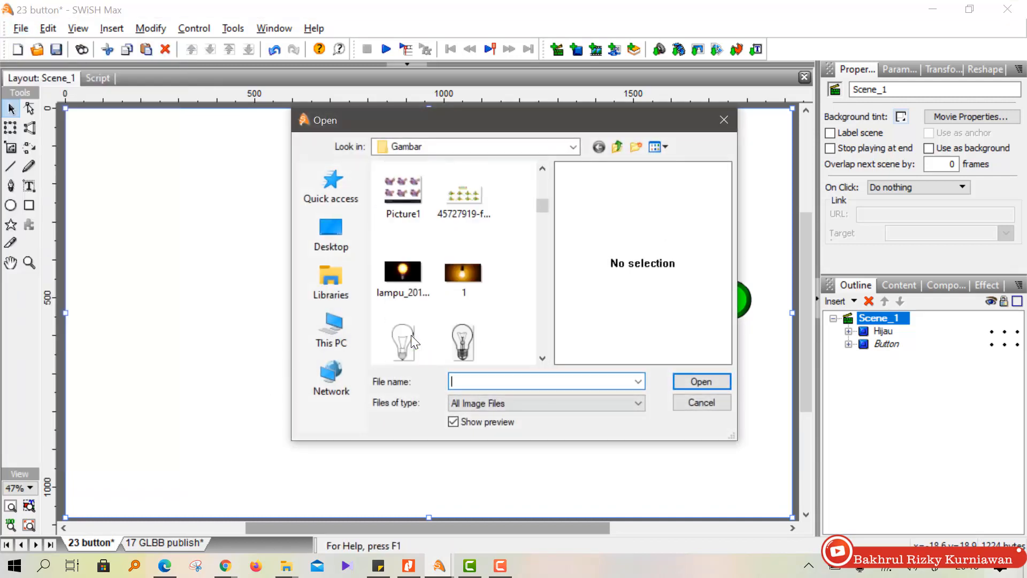
{"action": "scroll", "coordinate": [413, 341], "scroll_direction": "down", "scroll_amount": 10}
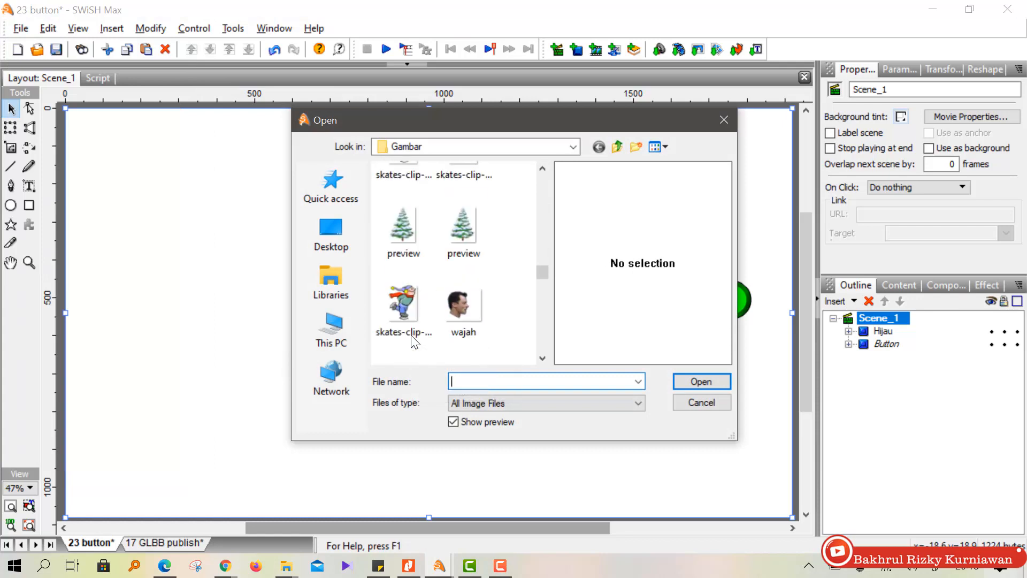
{"action": "scroll", "coordinate": [413, 341], "scroll_direction": "down", "scroll_amount": 5}
{"action": "scroll", "coordinate": [413, 341], "scroll_direction": "down", "scroll_amount": 2}
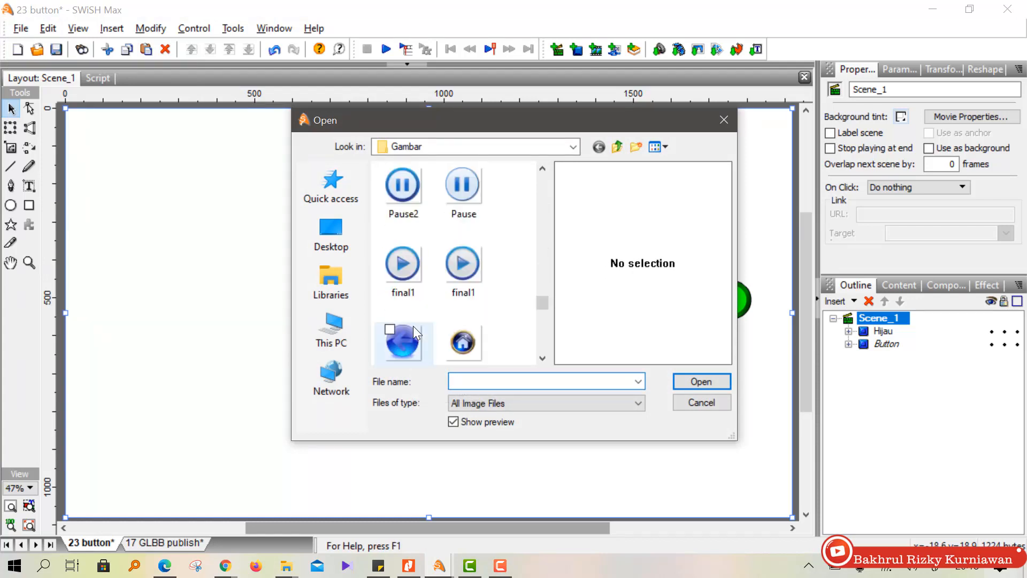
{"action": "left_click", "coordinate": [396, 271]}
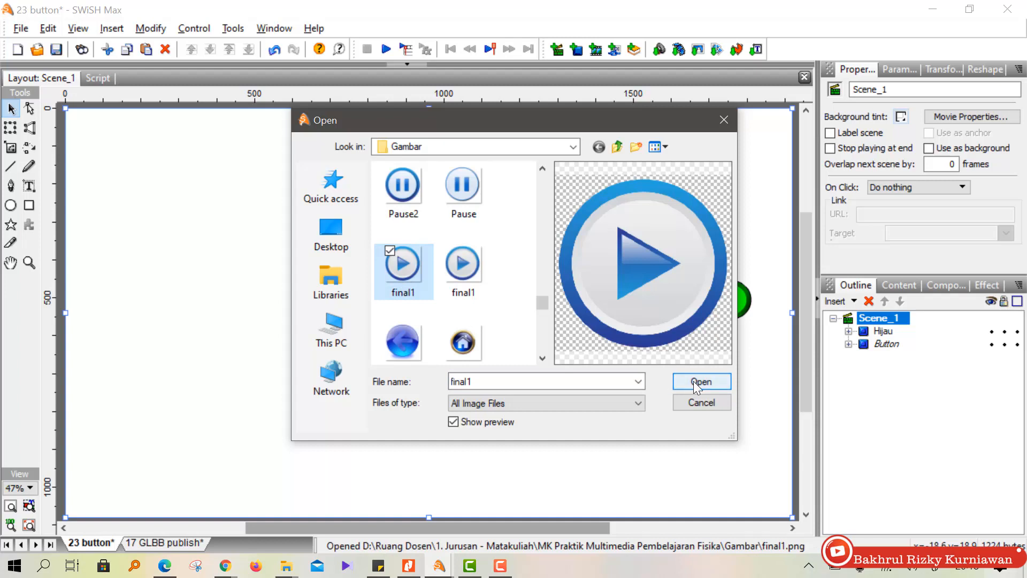
{"action": "left_click", "coordinate": [694, 381]}
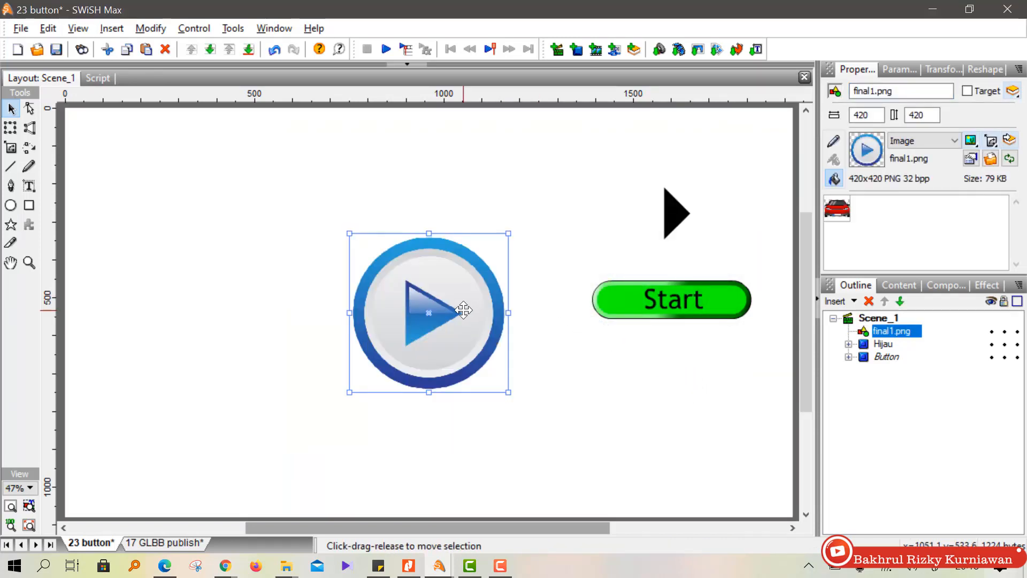
{"action": "left_click_drag", "start_coordinate": [463, 311], "coordinate": [511, 234]}
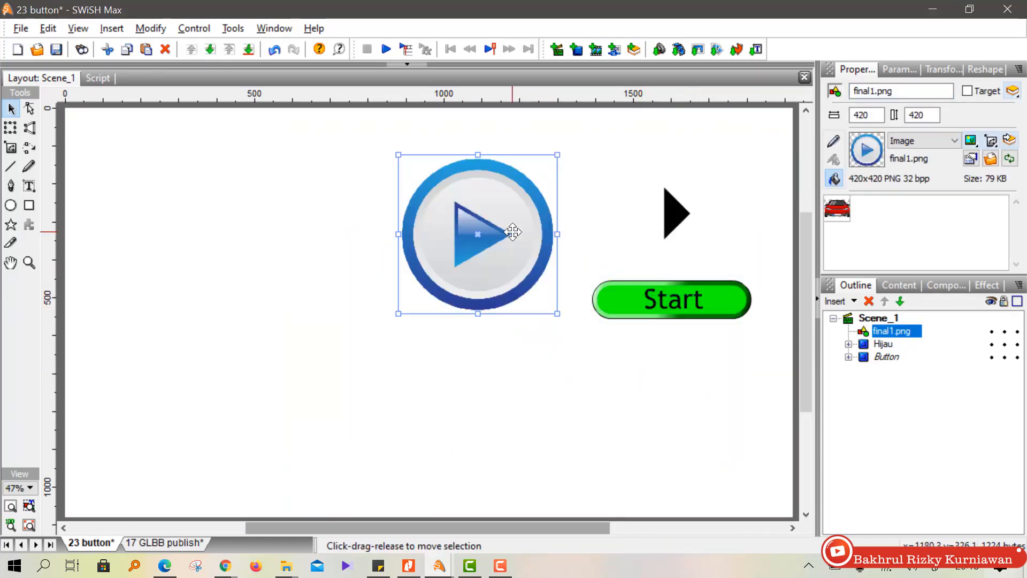
Group the play image as a button and name it "lingkaran".
{"action": "left_click", "coordinate": [291, 239]}
{"action": "left_click", "coordinate": [501, 240]}
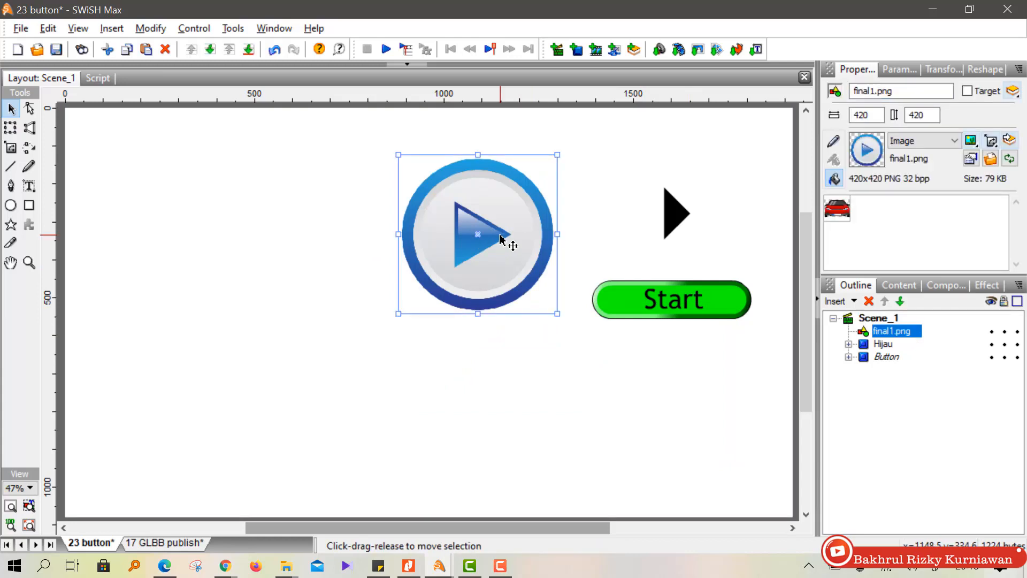
{"action": "right_click", "coordinate": [499, 234]}
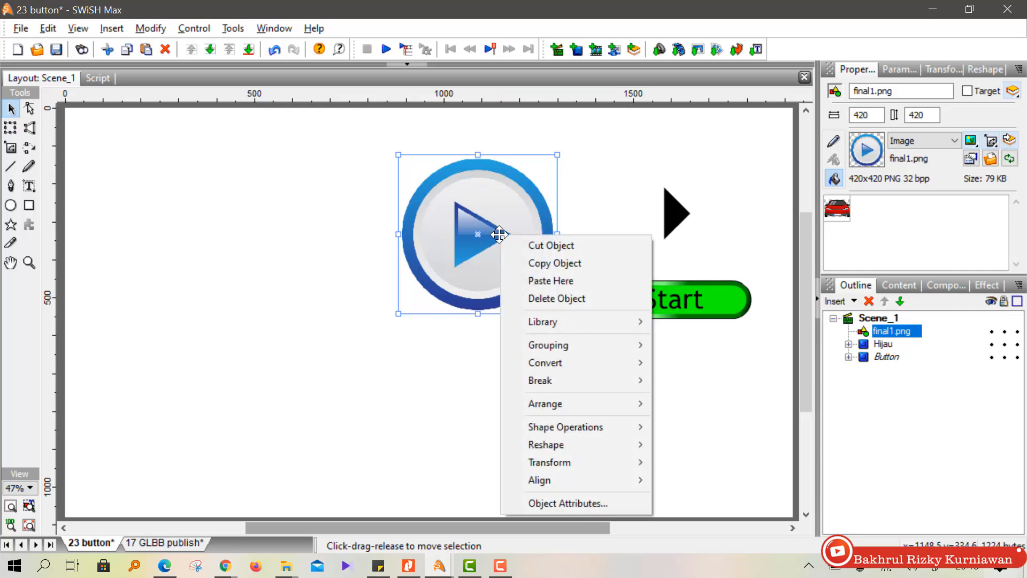
{"action": "mouse_move", "coordinate": [559, 345]}
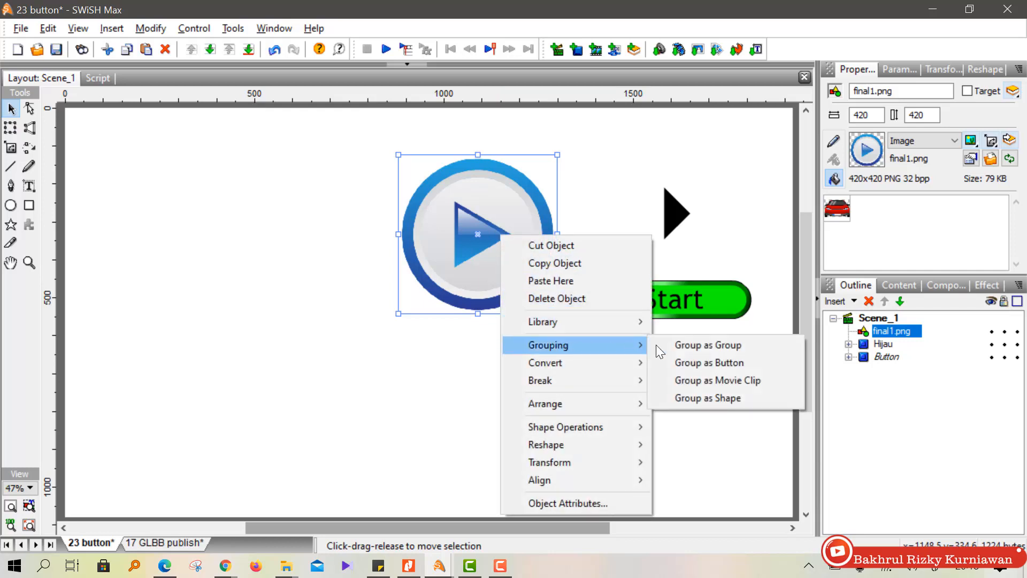
{"action": "left_click", "coordinate": [695, 365]}
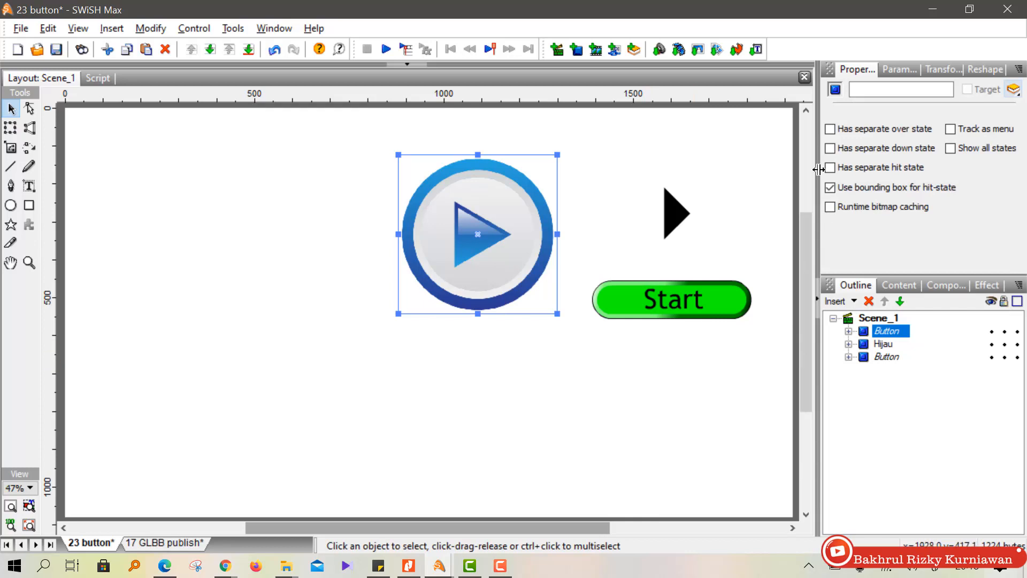
{"action": "left_click", "coordinate": [890, 91]}
{"action": "type", "text": "lingkaran"}
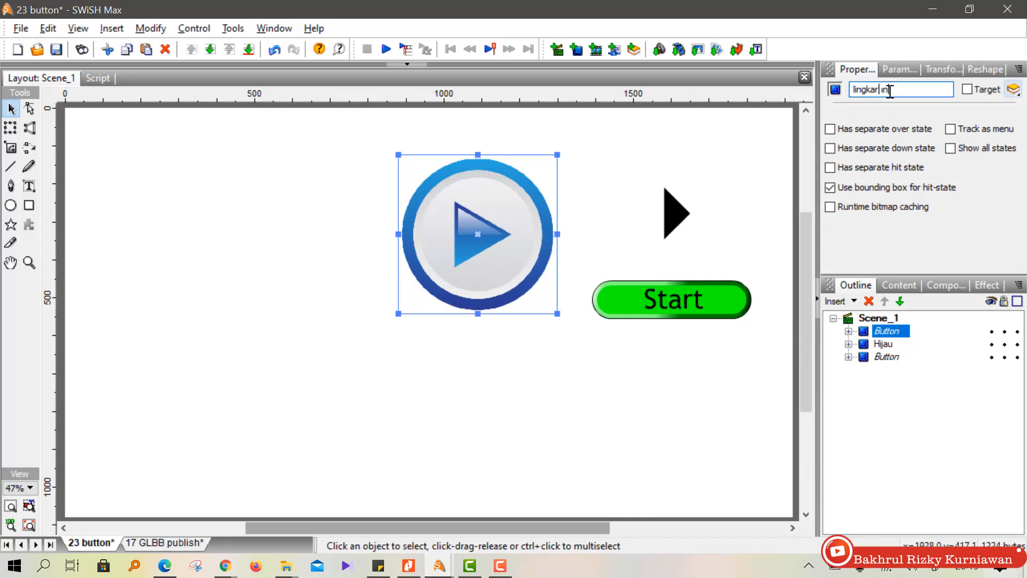
{"action": "key", "text": "Return"}
Give the lingkaran button separate over, down and hit states and expand its states in the outline.
{"action": "left_click", "coordinate": [909, 130]}
{"action": "left_click", "coordinate": [912, 154]}
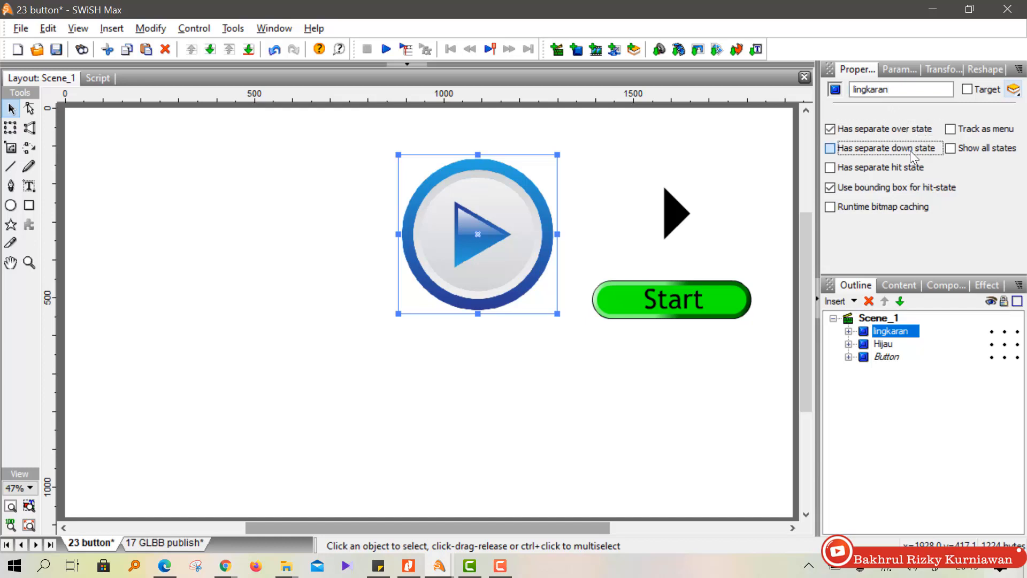
{"action": "left_click", "coordinate": [913, 168]}
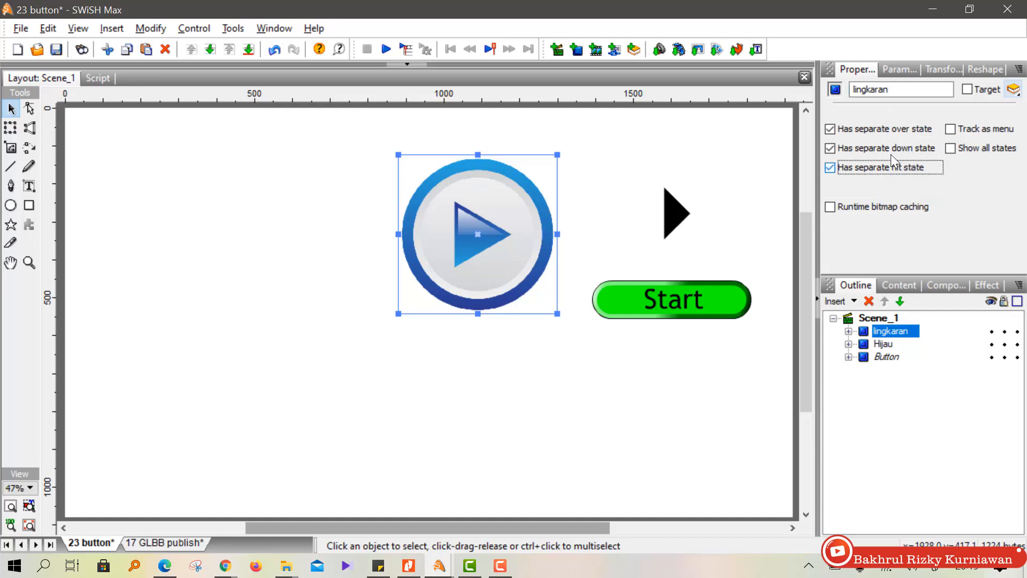
{"action": "left_click", "coordinate": [849, 331]}
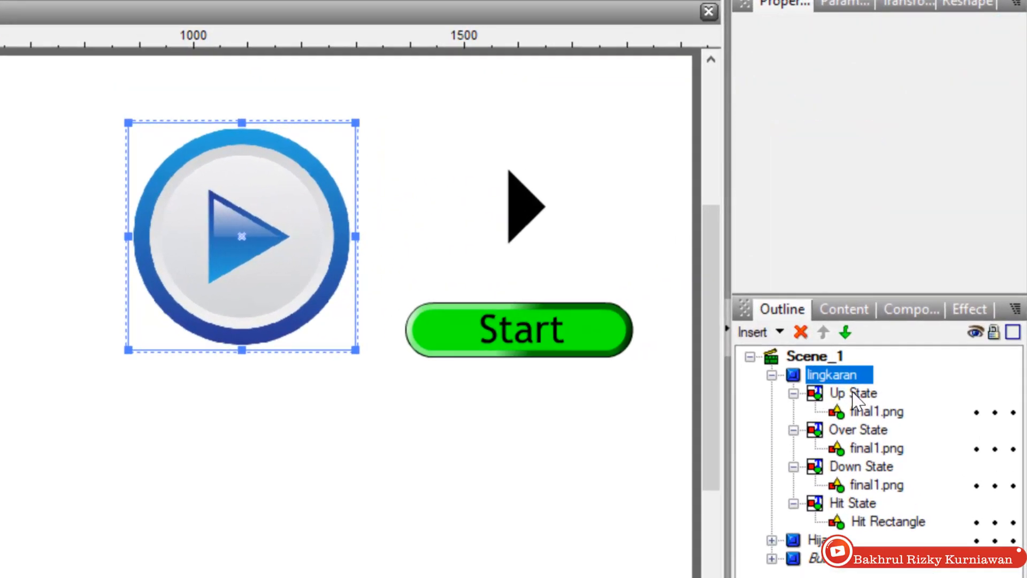
{"action": "left_click", "coordinate": [901, 347]}
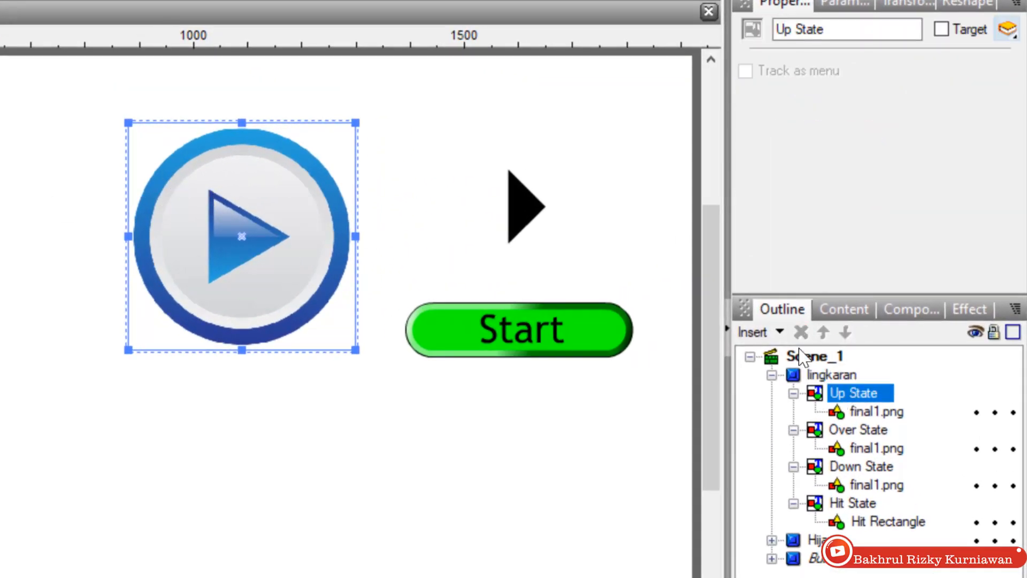
Add the text "Play" to the lingkaran button's Over State, just below the play image.
{"action": "left_click", "coordinate": [867, 432]}
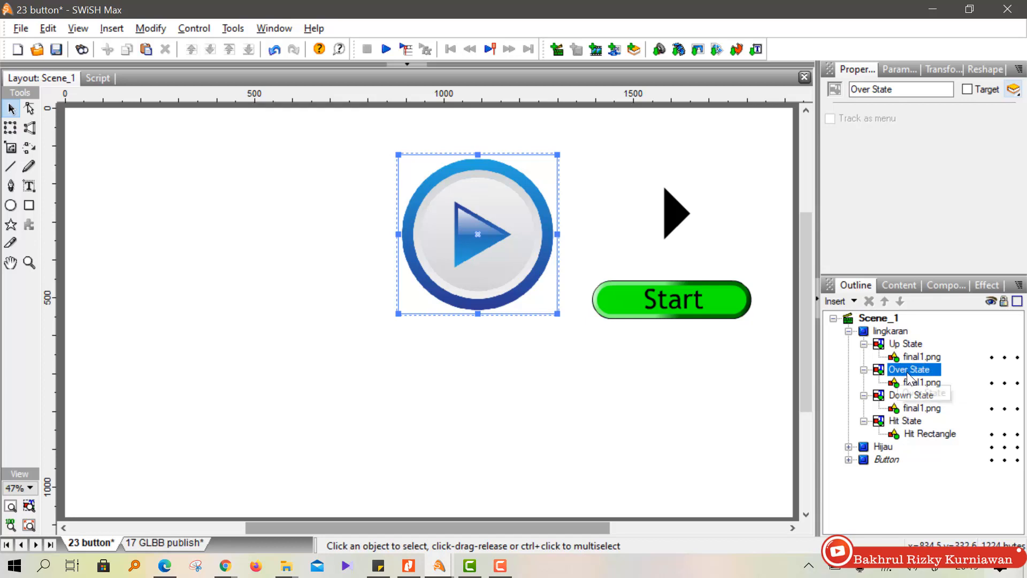
{"action": "left_click", "coordinate": [33, 194]}
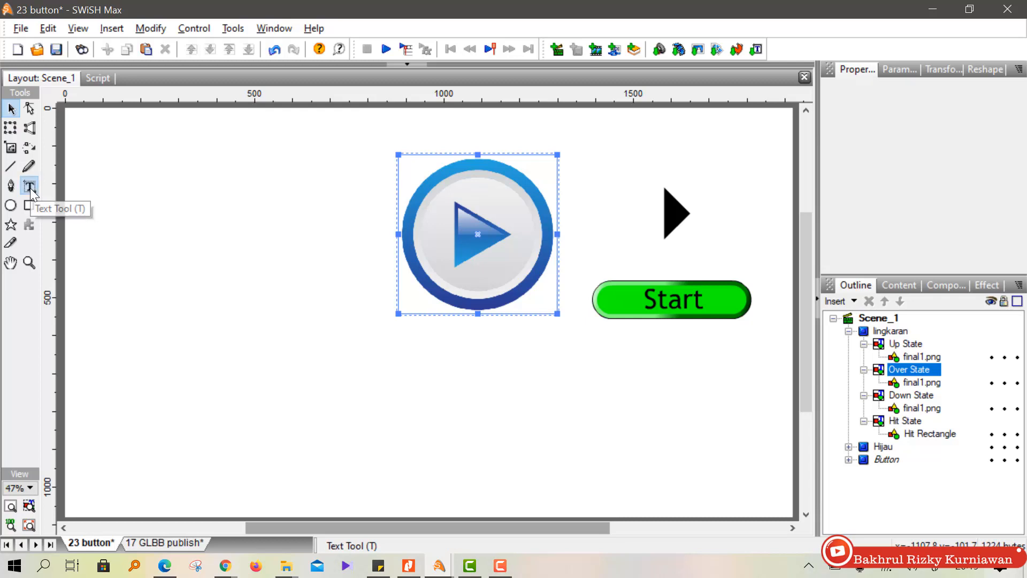
{"action": "left_click", "coordinate": [423, 326]}
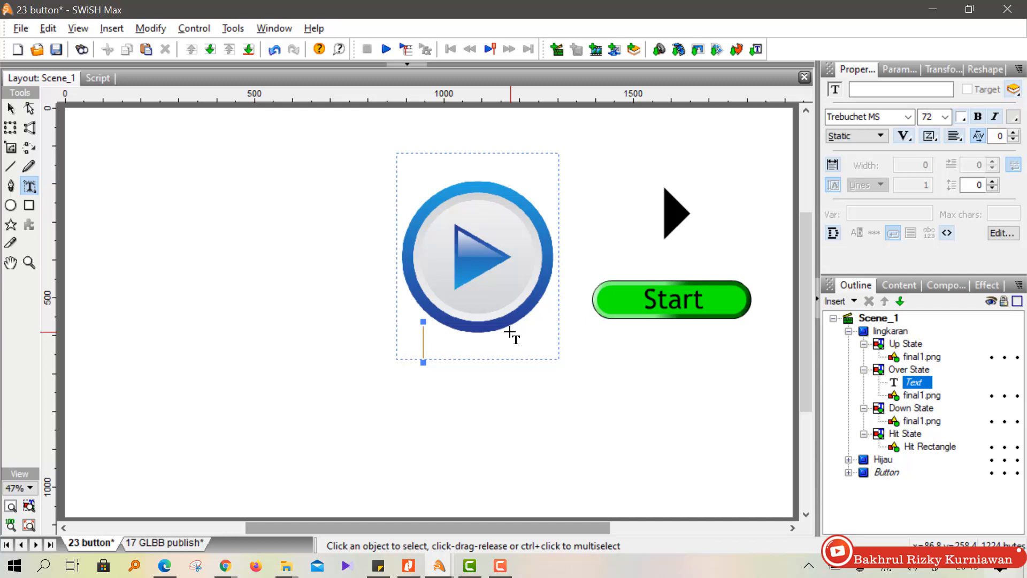
{"action": "type", "text": "Play"}
{"action": "key", "text": "Escape"}
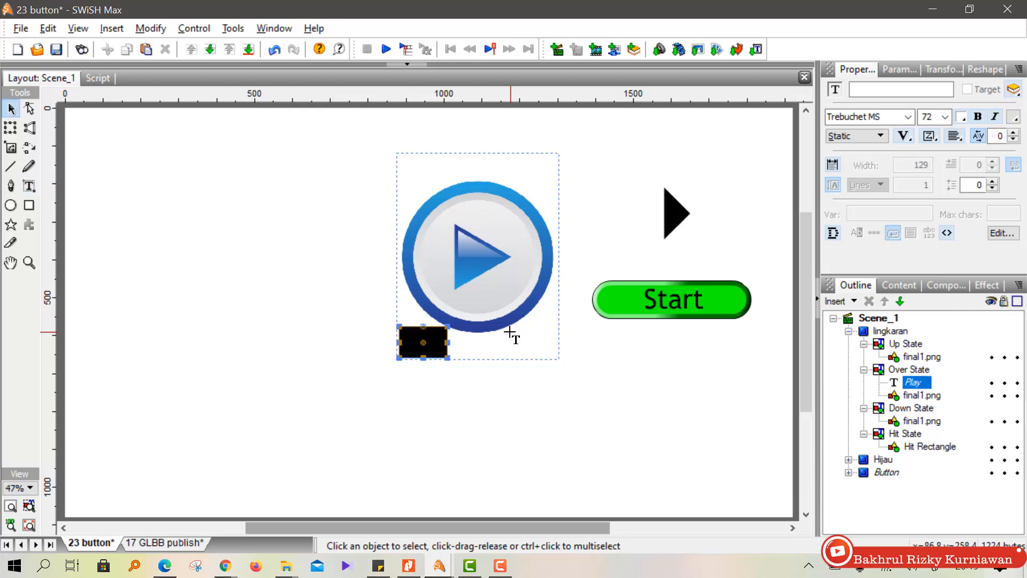
Colour the Over State's Play text red and centre it beneath the play image.
{"action": "left_click", "coordinate": [962, 117]}
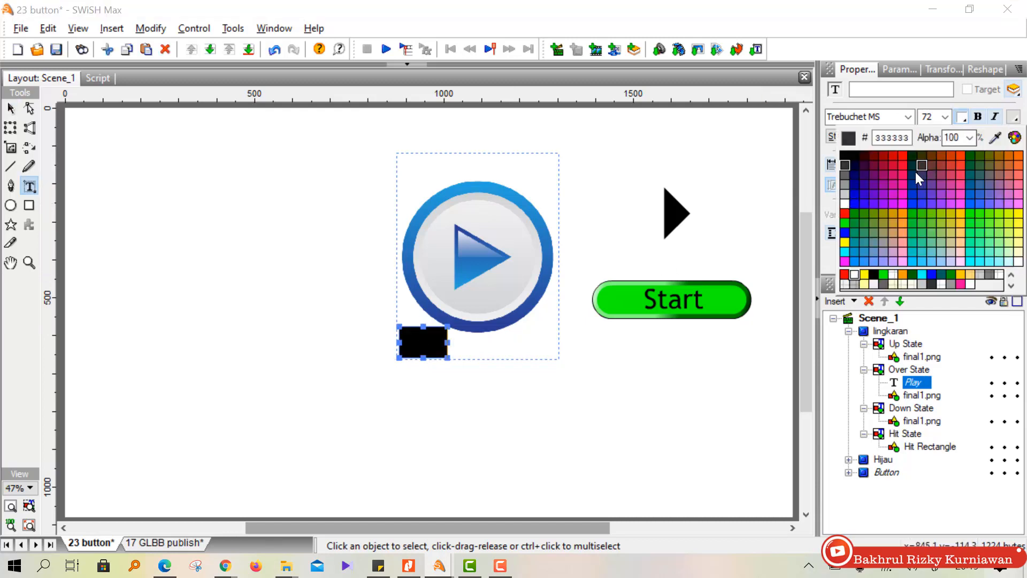
{"action": "left_click", "coordinate": [846, 215]}
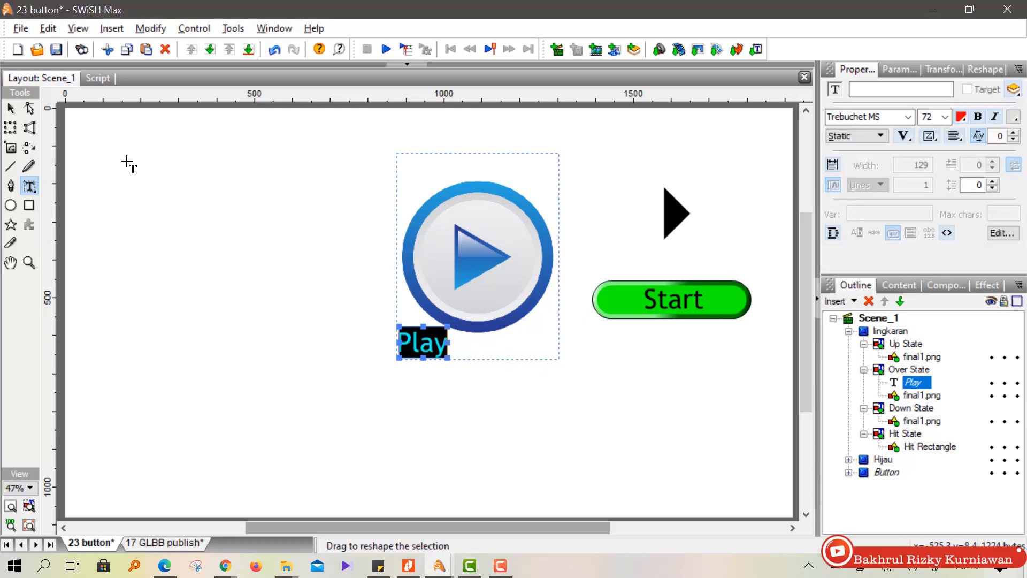
{"action": "left_click", "coordinate": [11, 108]}
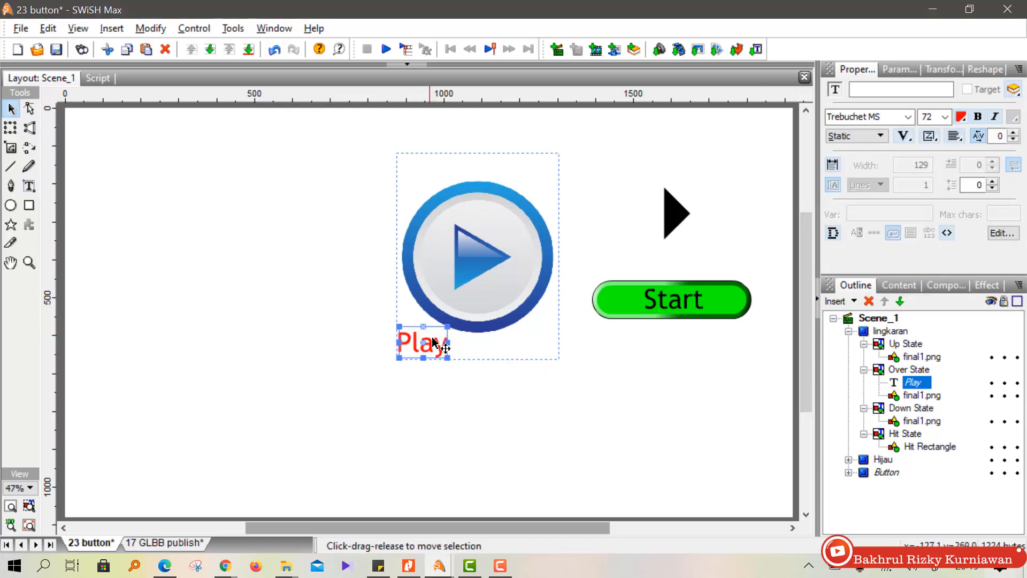
{"action": "left_click_drag", "start_coordinate": [434, 341], "coordinate": [489, 337]}
{"action": "left_click", "coordinate": [484, 270]}
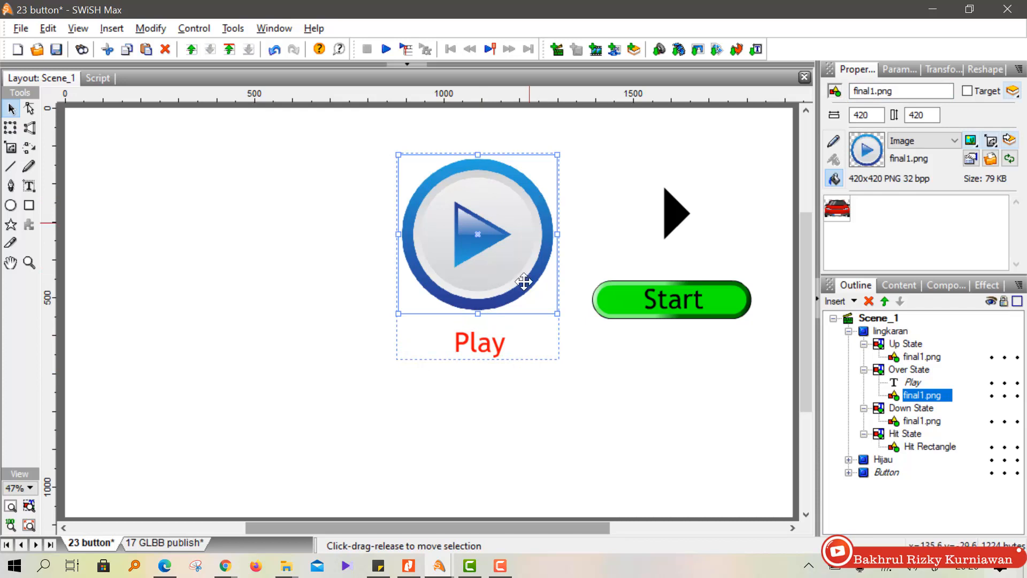
{"action": "left_click", "coordinate": [534, 408]}
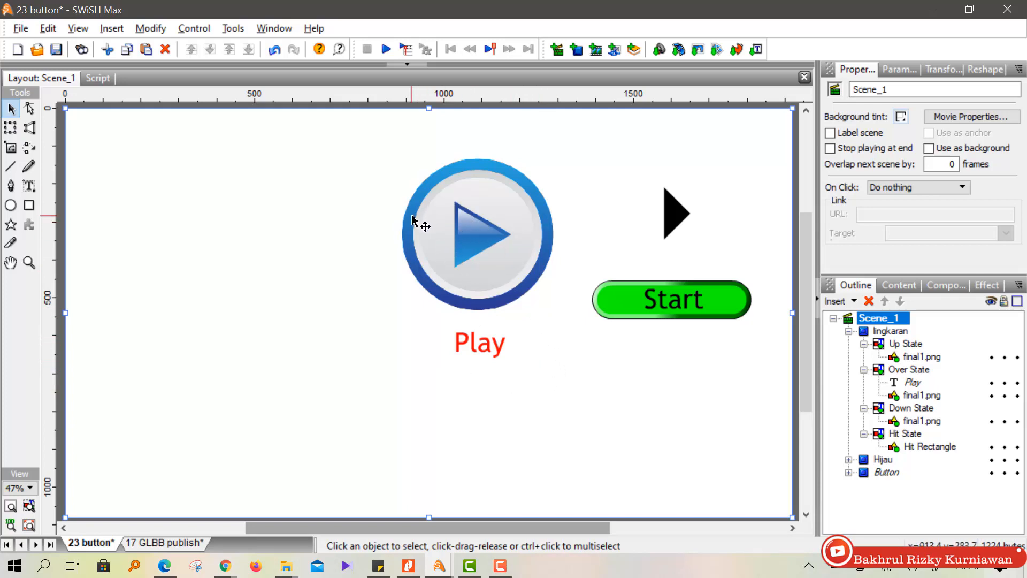
Shrink the Down State's play image to about two thirds of its size and collapse the lingkaran button in the outline.
{"action": "left_click", "coordinate": [904, 408]}
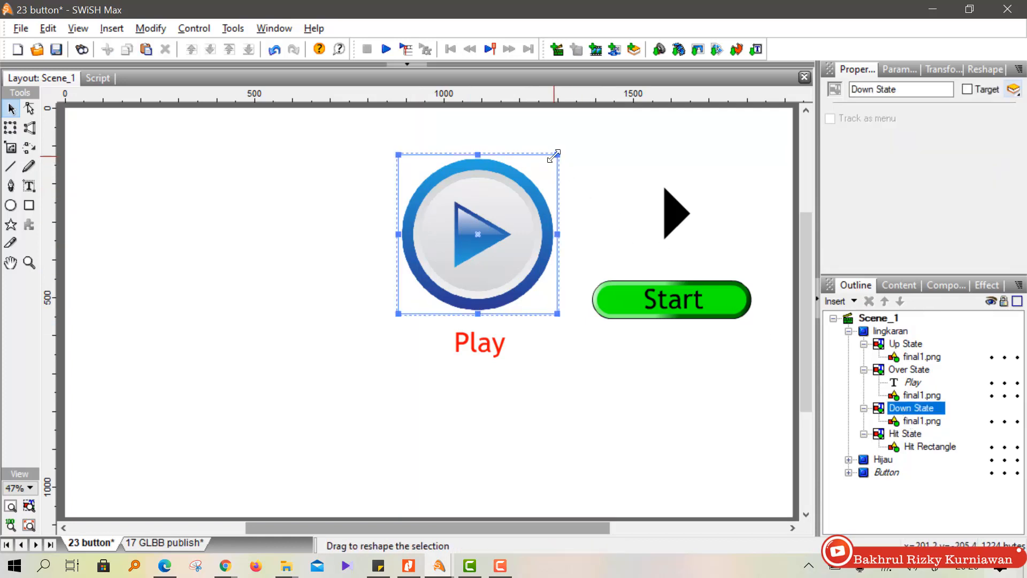
{"action": "left_click_drag", "start_coordinate": [554, 156], "coordinate": [526, 176]}
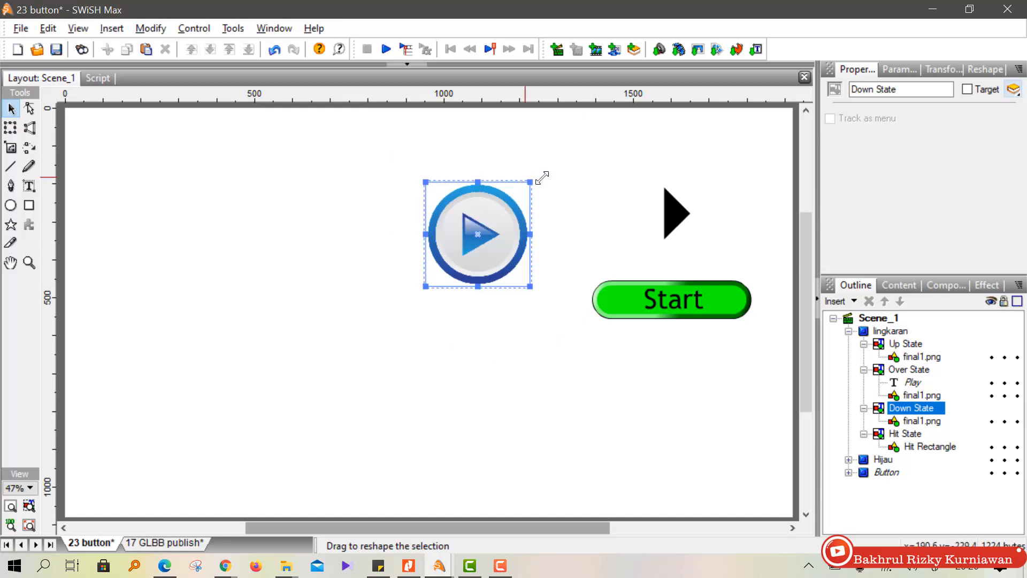
{"action": "left_click", "coordinate": [619, 177]}
{"action": "left_click", "coordinate": [849, 332]}
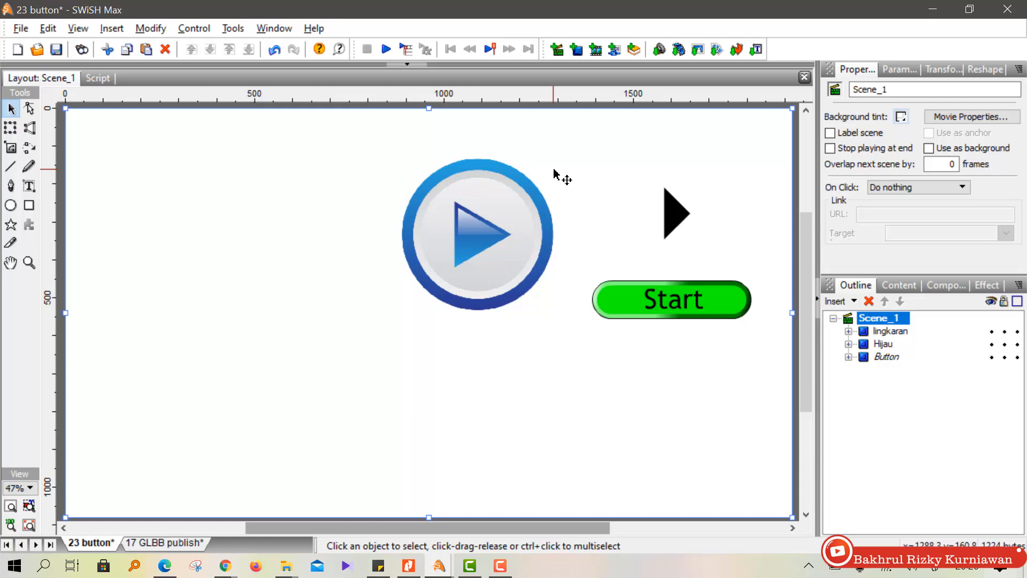
Test the movie, try the play button's over and down states, and close the preview.
{"action": "key", "text": "ctrl+t"}
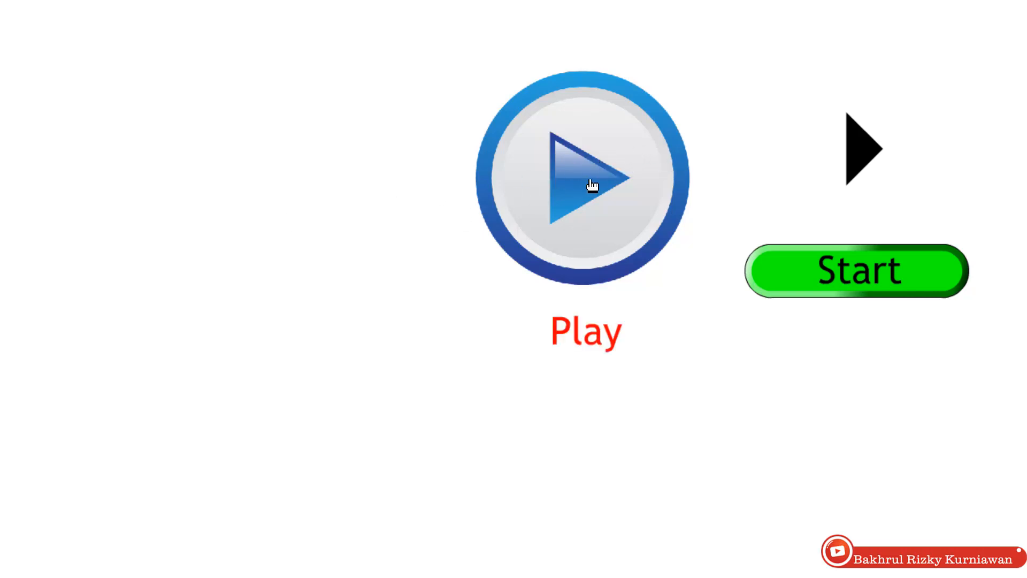
{"action": "left_click", "coordinate": [620, 199]}
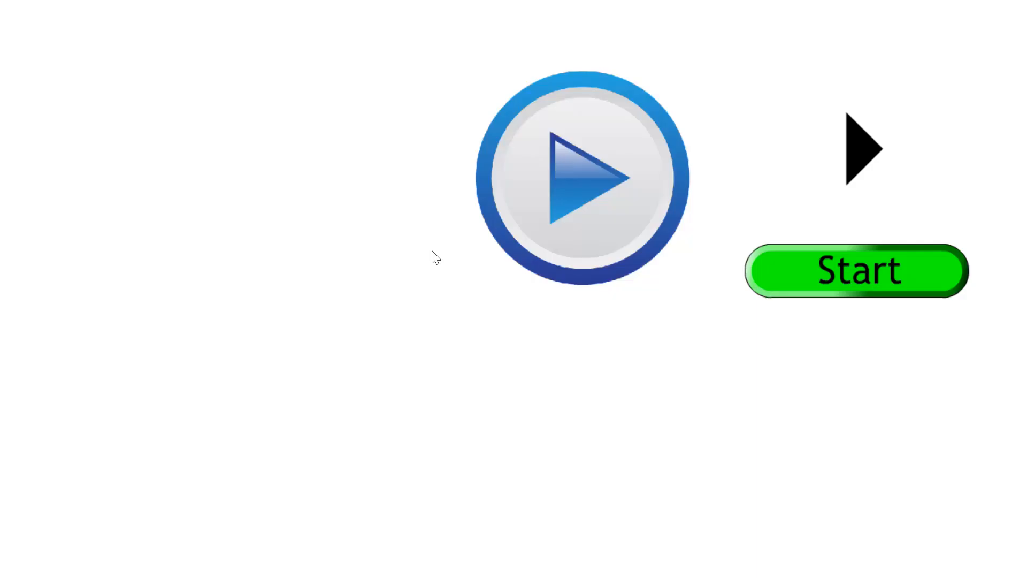
{"action": "key", "text": "Escape"}
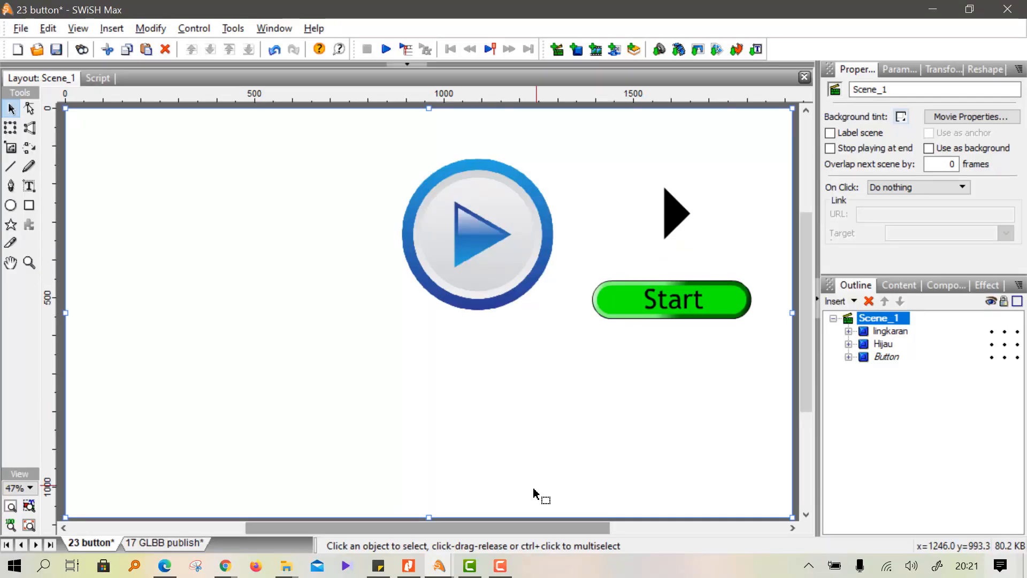